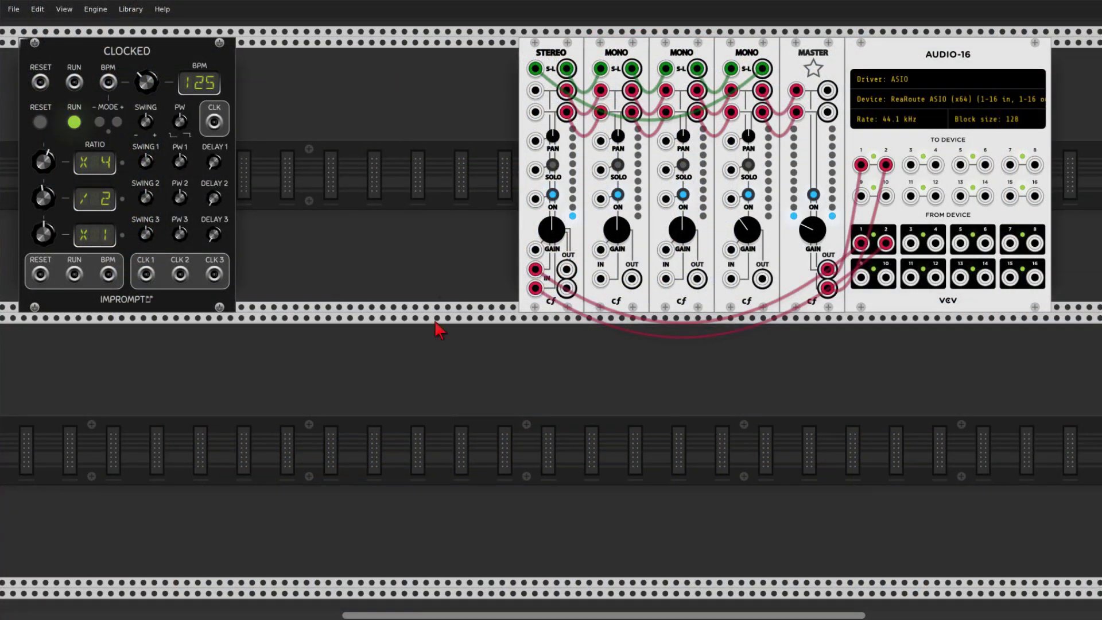
- Add the Energy ringmod oscillator to the rack's second row, below the gap between Clocked and the mixer
right_click(443, 352)
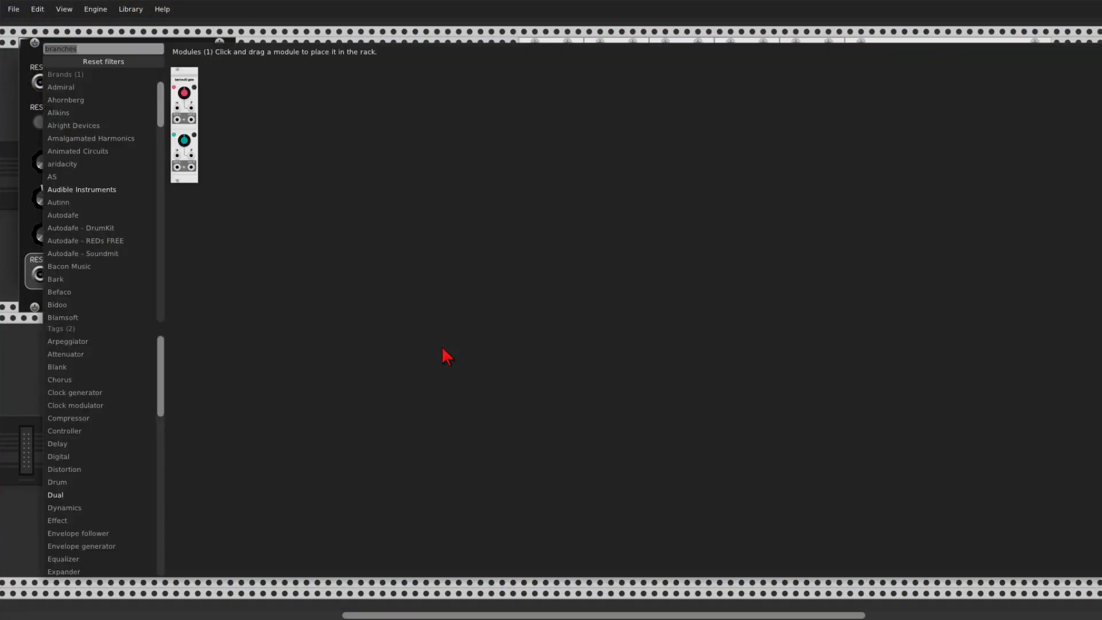
text(energ)
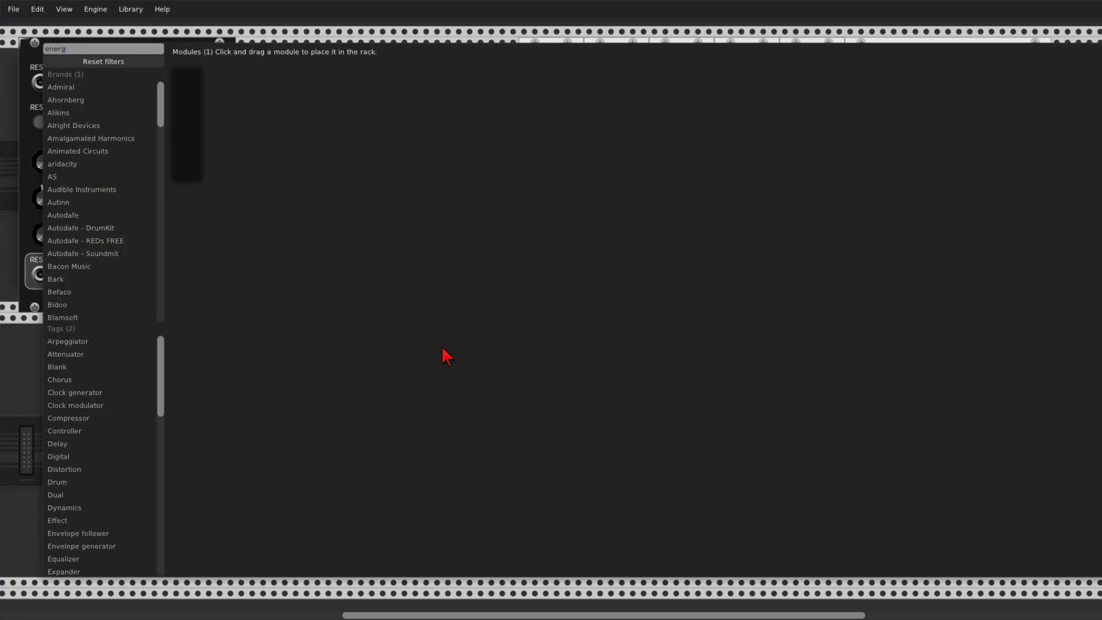
drag(193, 92, 405, 326)
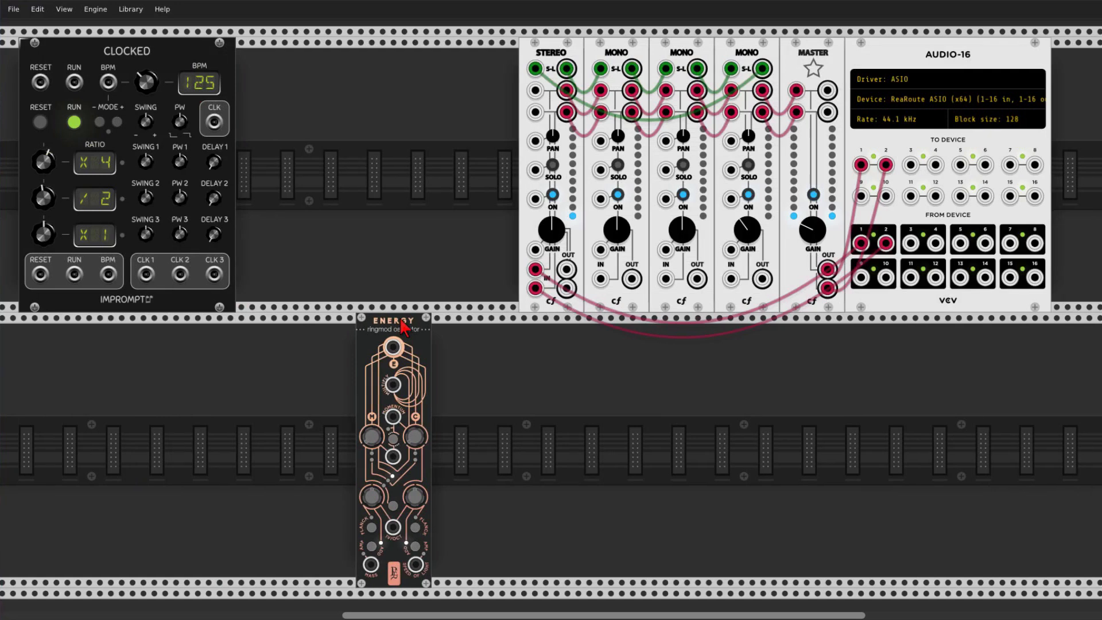
drag(406, 324, 439, 328)
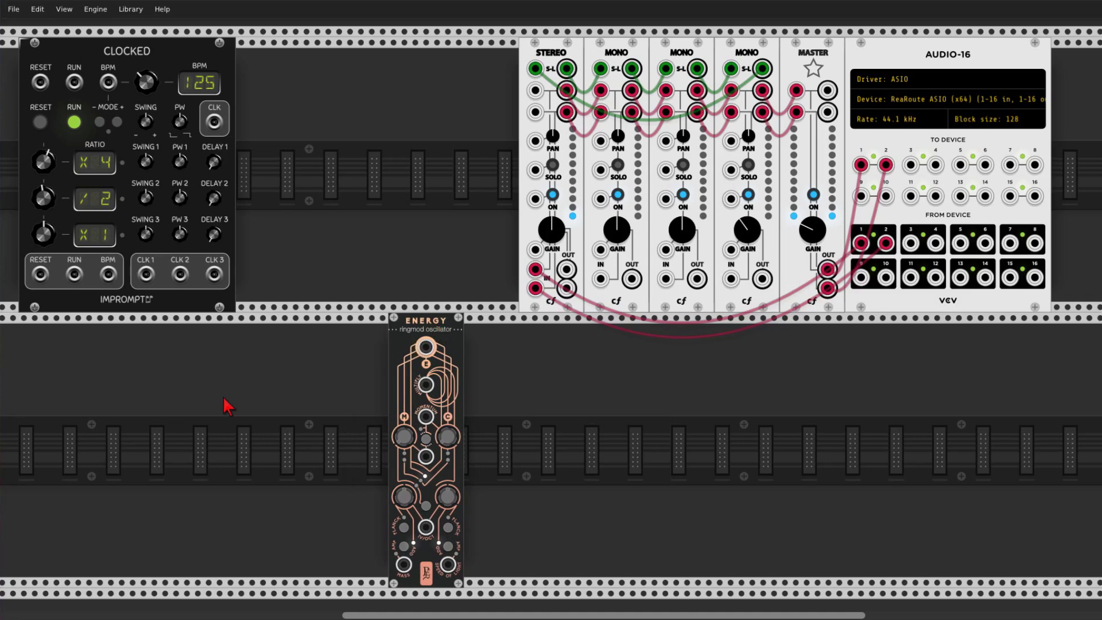
- Add a VCV SEQ-3 sequencer to the second row, directly below Clocked
right_click(243, 410)
text(seq3)
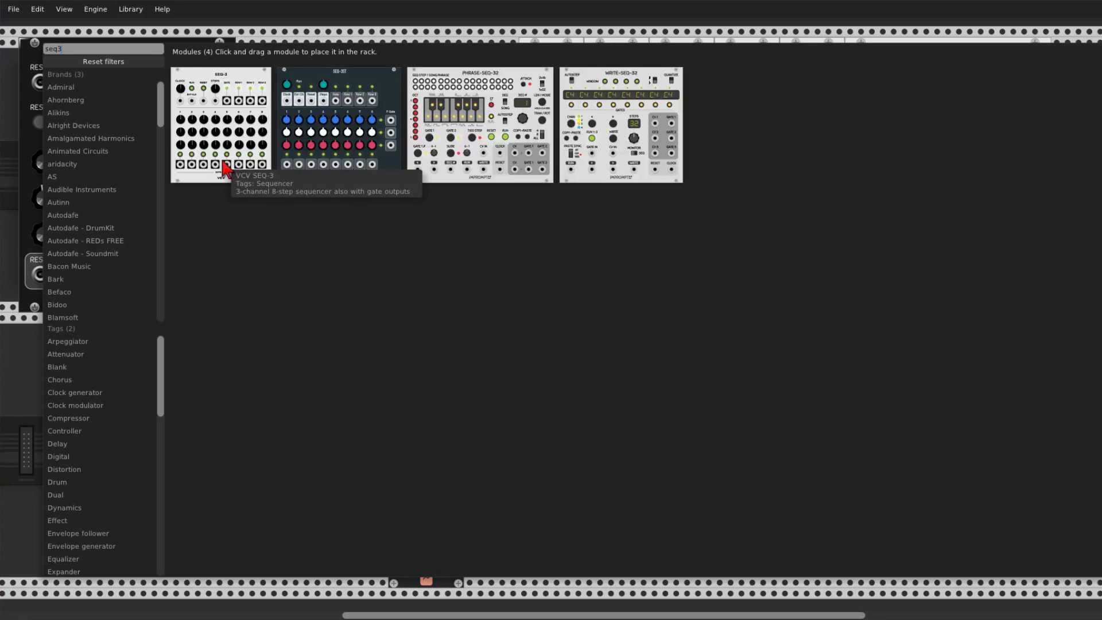
drag(230, 80, 161, 324)
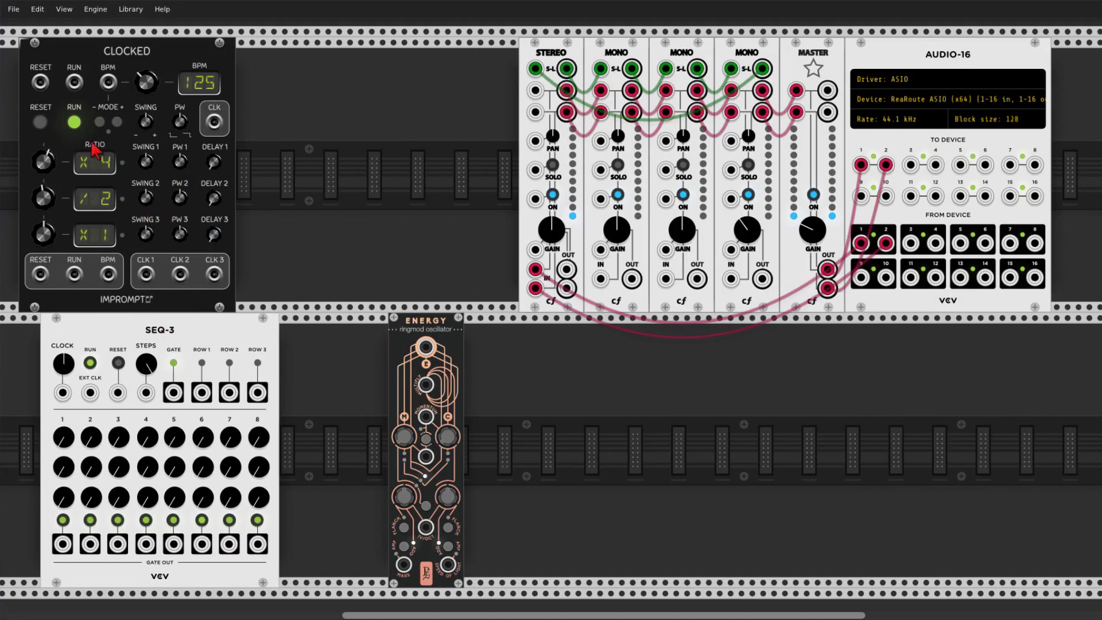
- Patch Clocked's CLK 1 output to SEQ-3's EXT CLK input and randomize the sequencer
drag(146, 280, 90, 394)
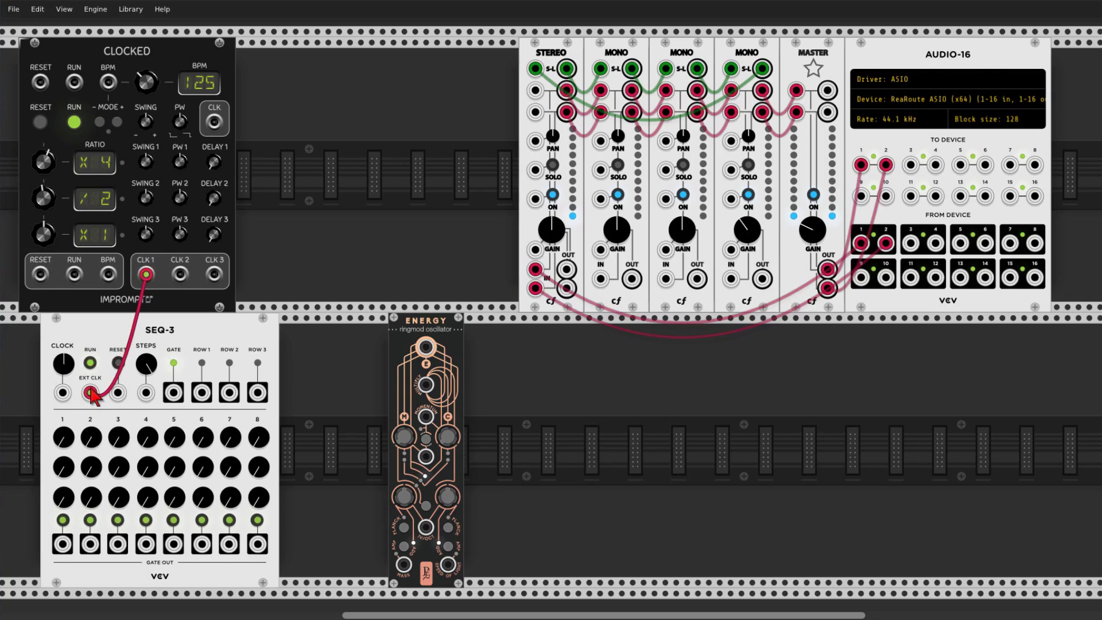
right_click(164, 345)
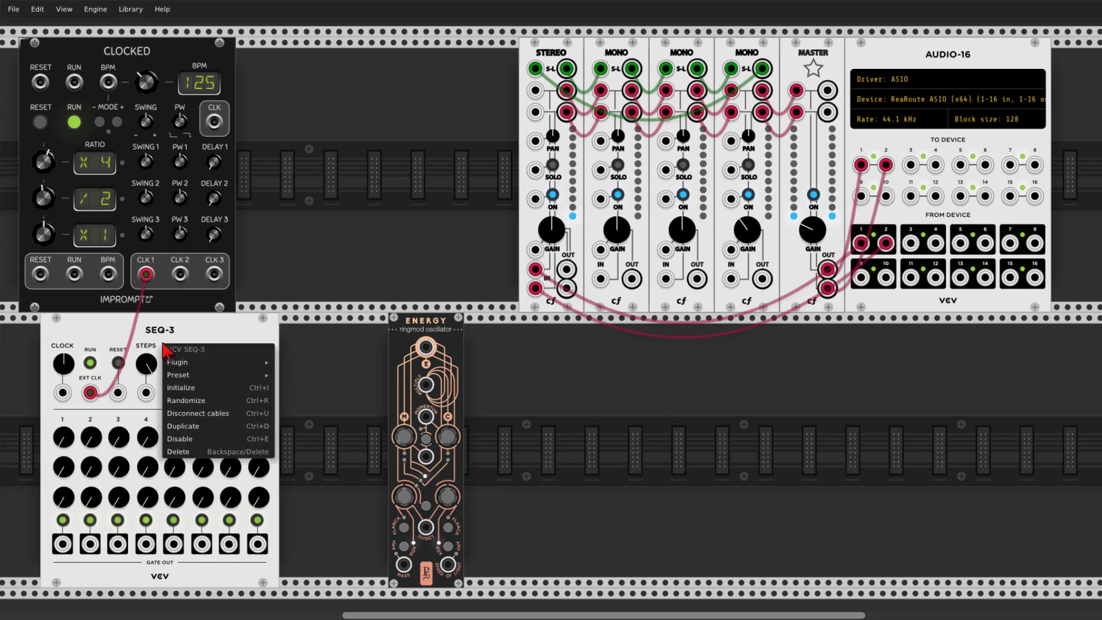
click(184, 401)
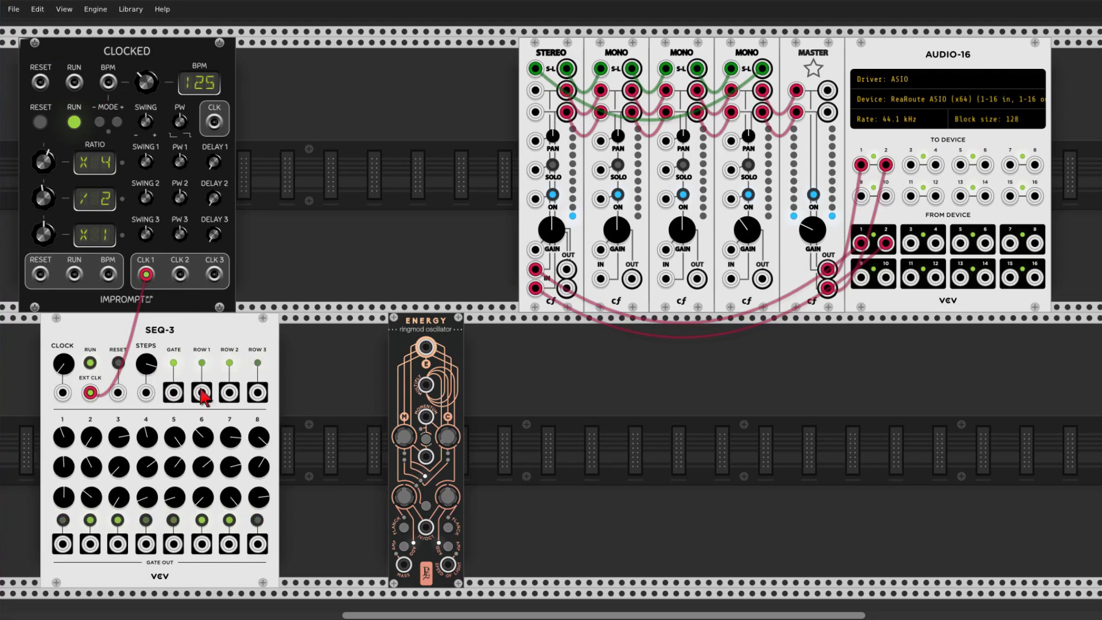
- Add a VCV VCA directly beside SEQ-3 and set its level to 20%
right_click(317, 419)
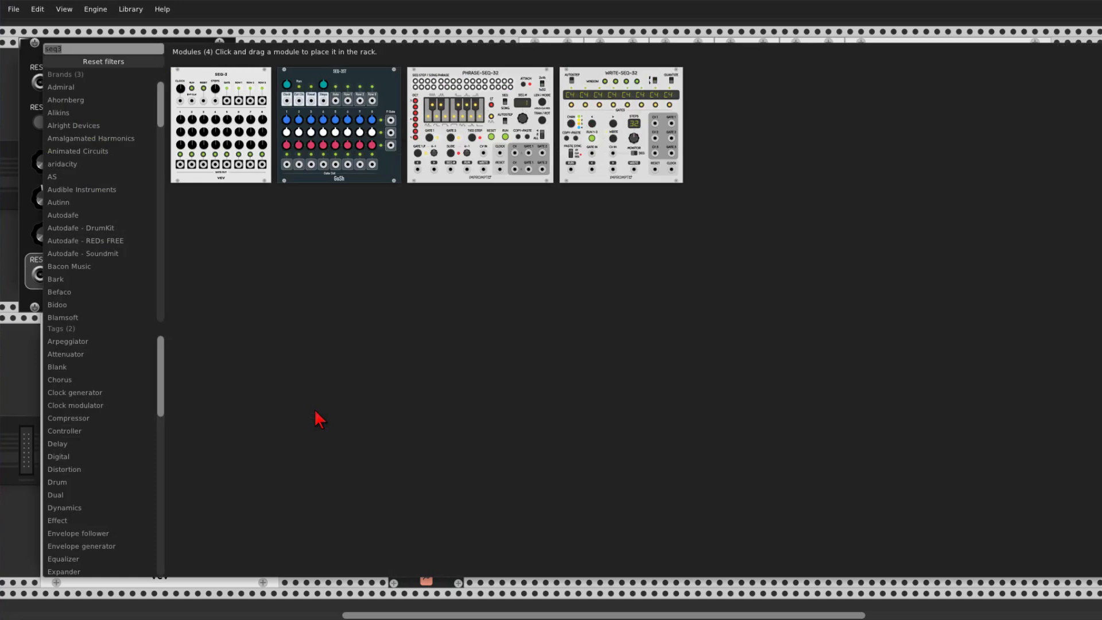
text(vca)
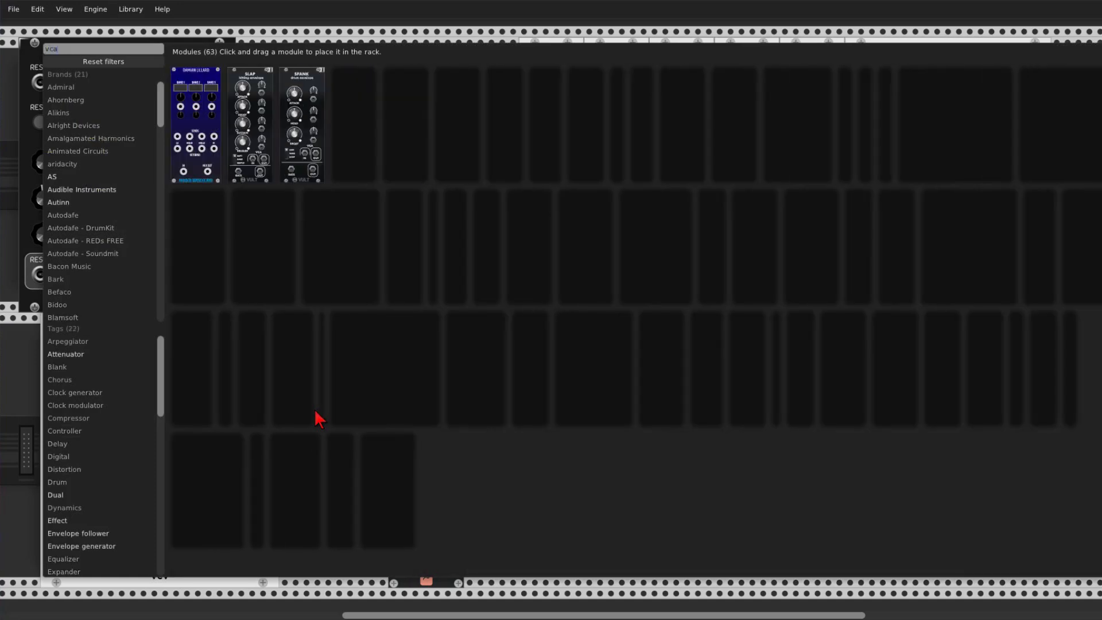
drag(620, 80, 298, 347)
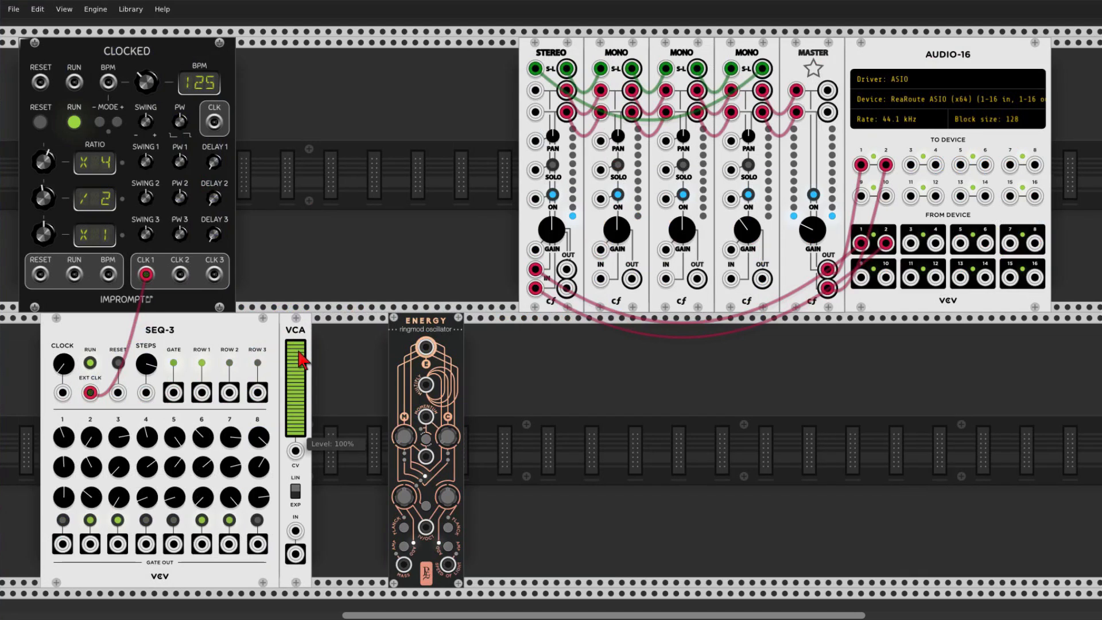
right_click(299, 363)
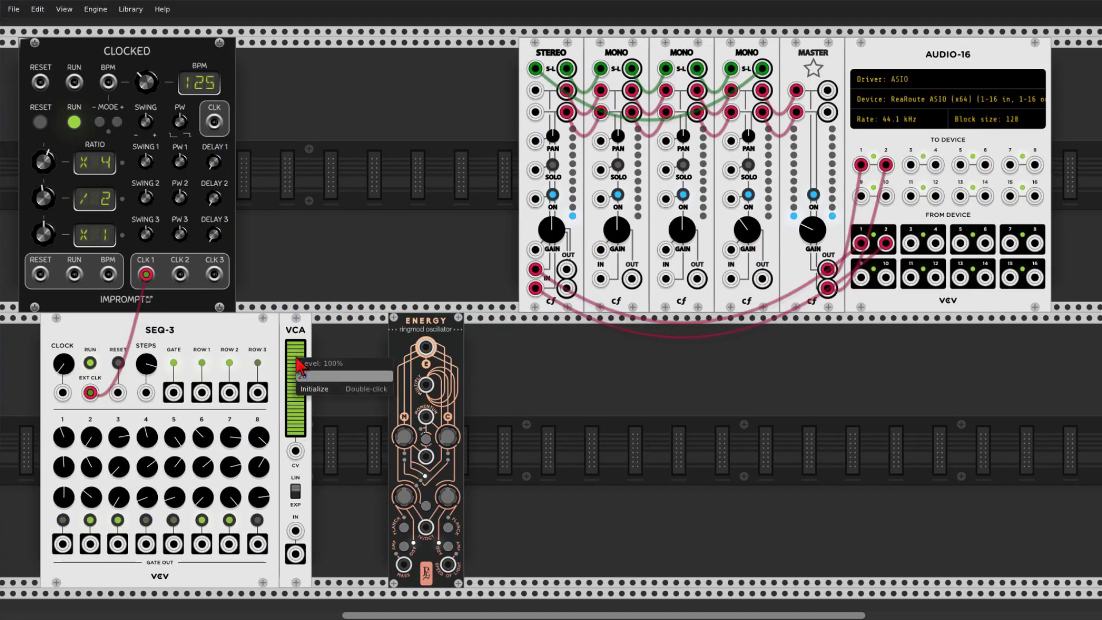
text(20)
key(Return)
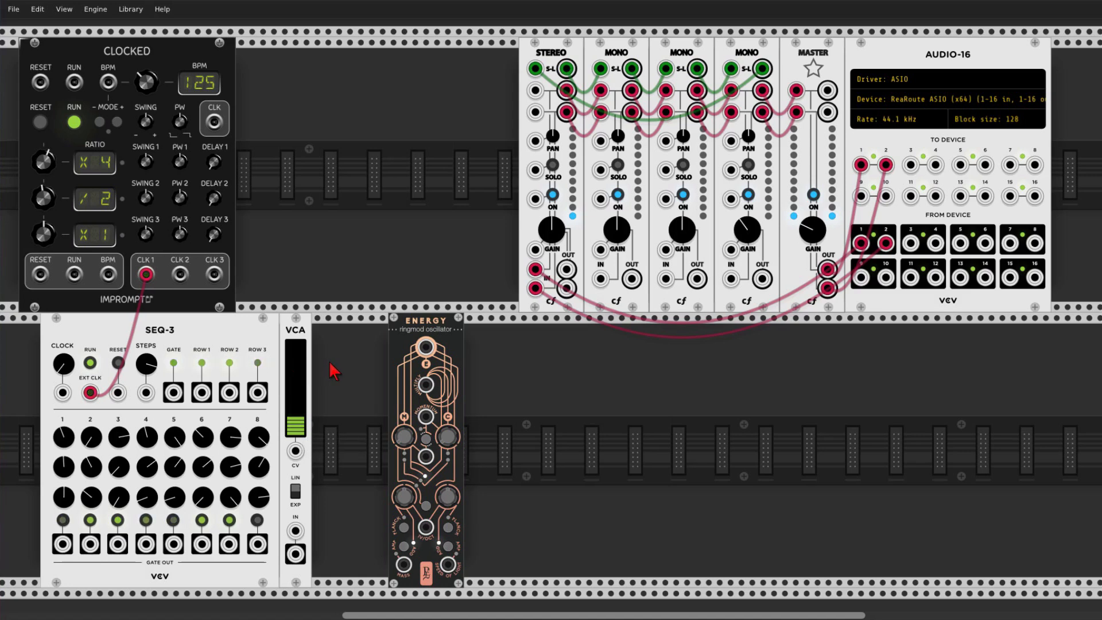
- Add the Quantum quantizer and place it between the VCA and Energy
right_click(332, 369)
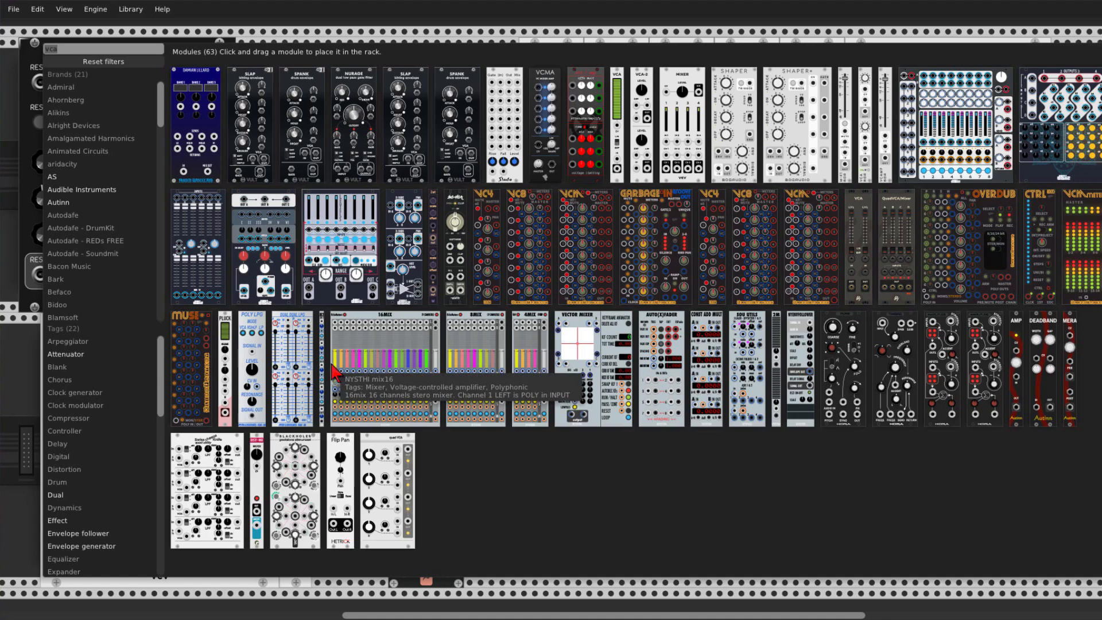
text(quantum)
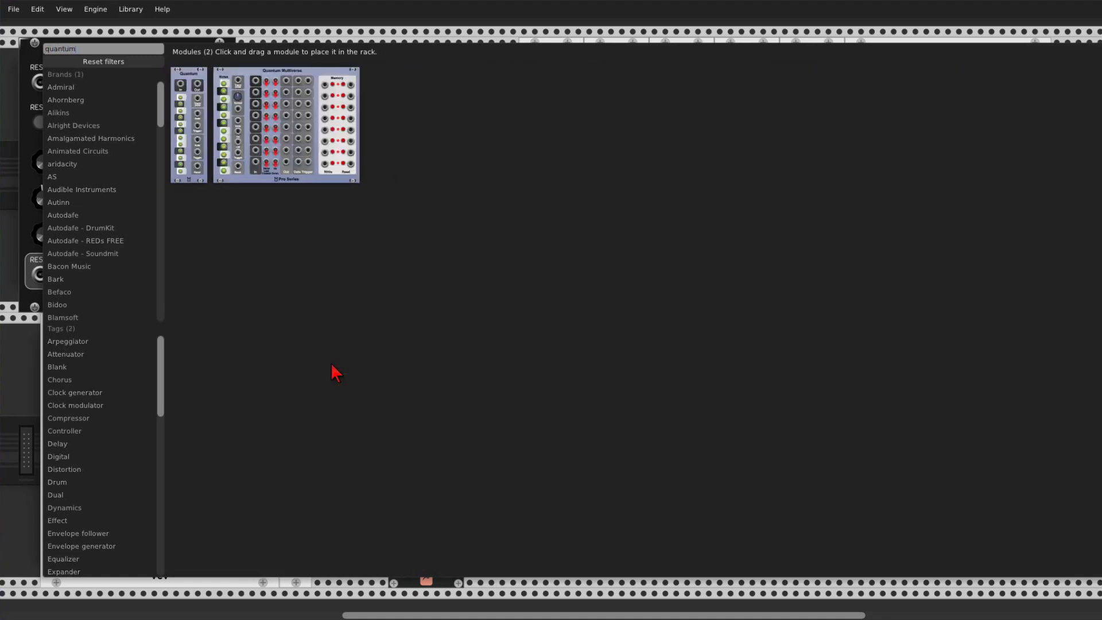
click(189, 98)
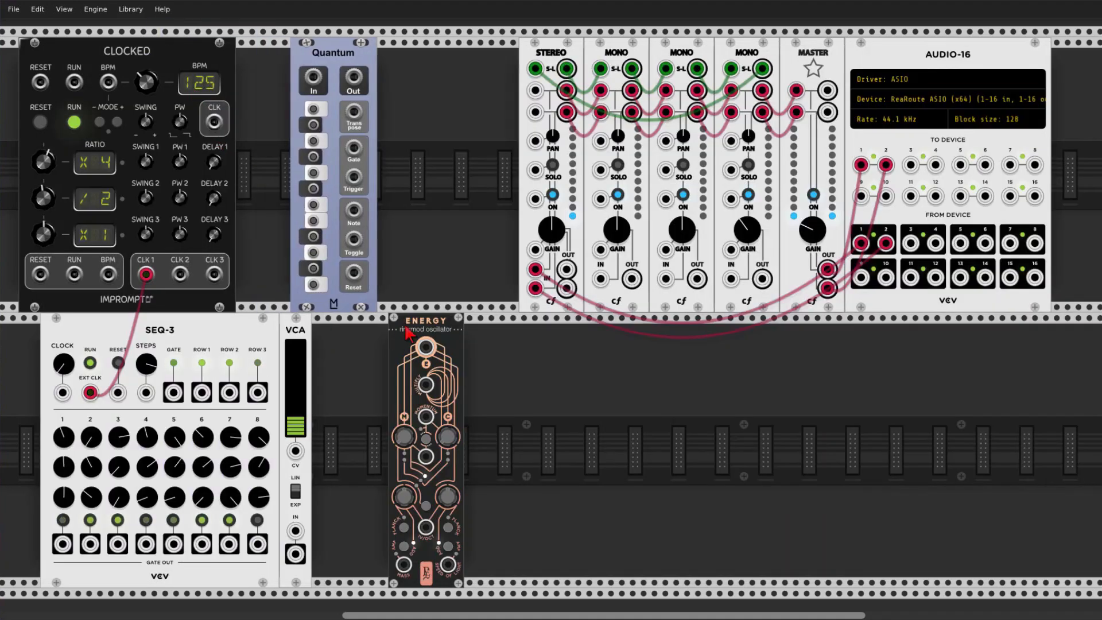
drag(344, 73, 365, 349)
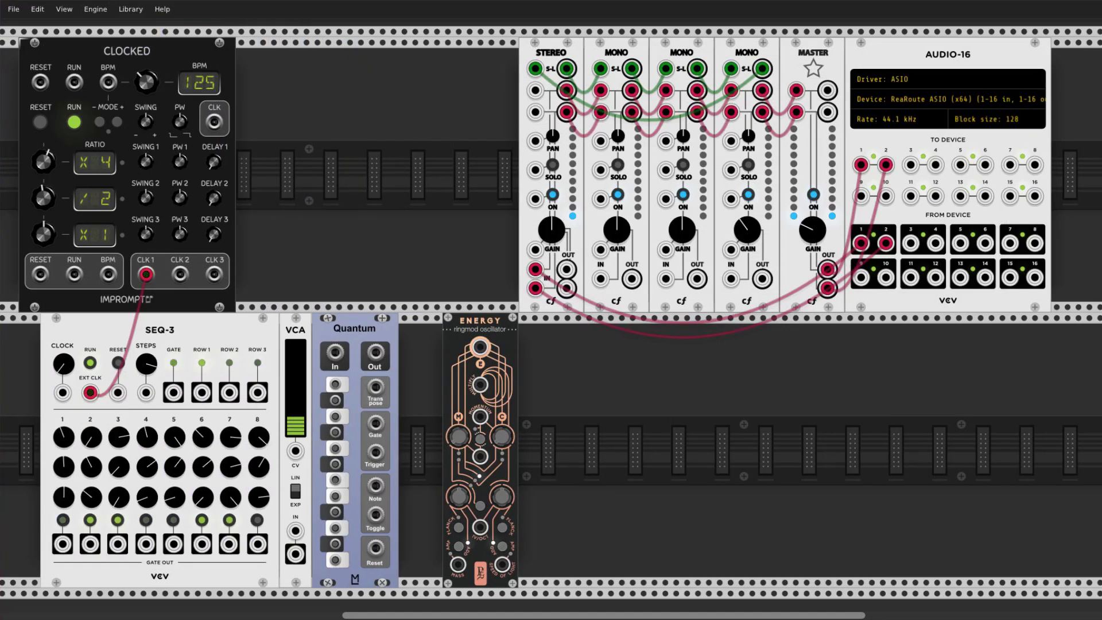
- Enable the notes D, F, A and A# on the Quantum quantizer
click(336, 525)
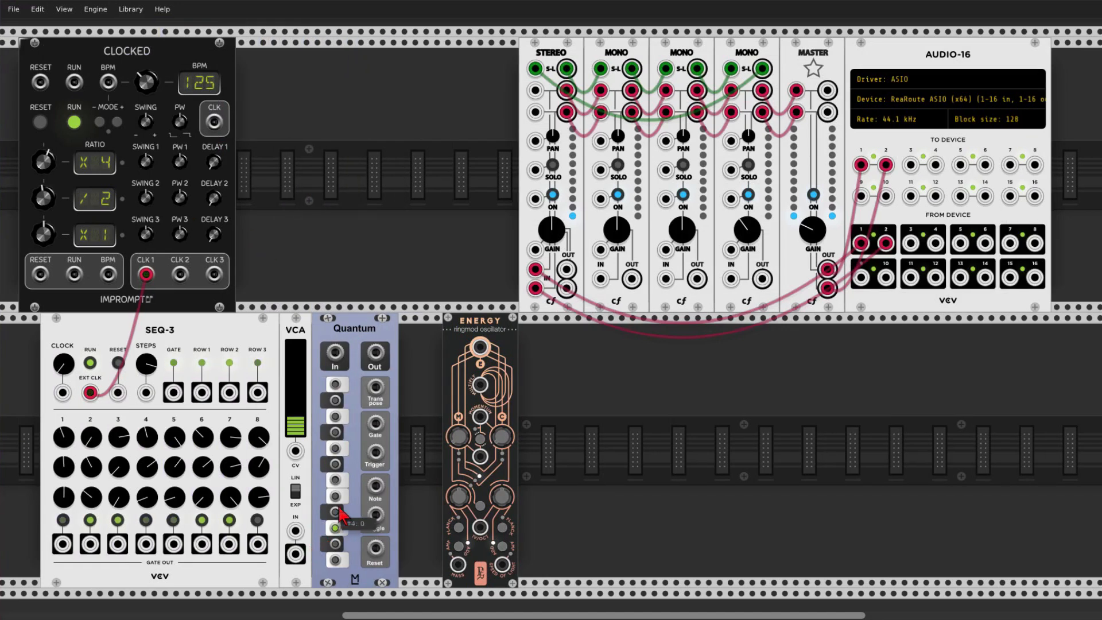
click(336, 480)
click(336, 416)
click(335, 400)
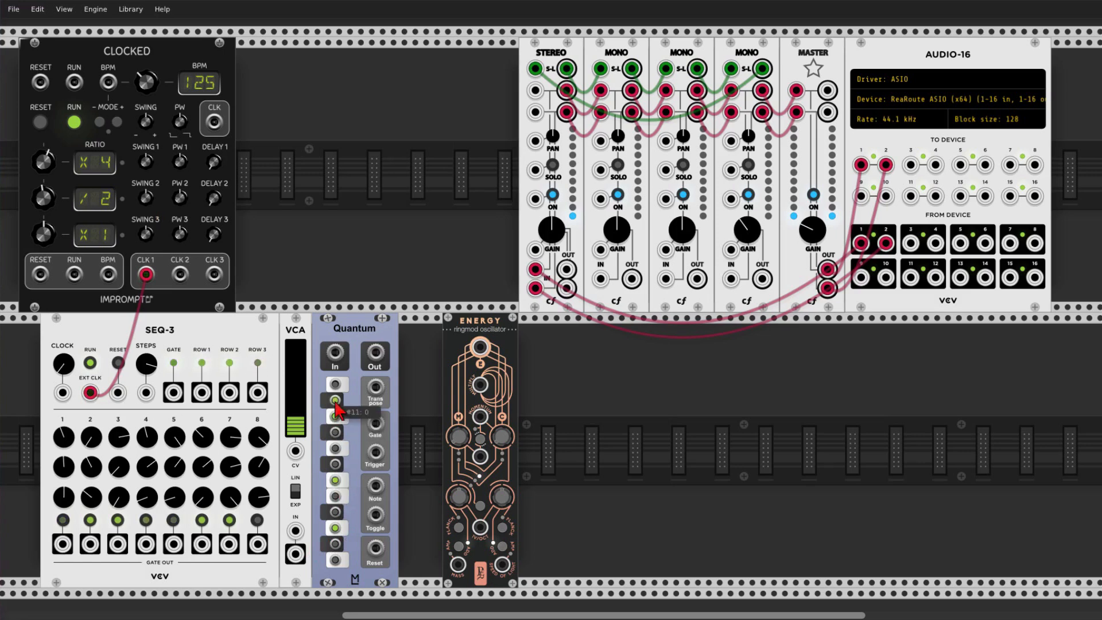
- Route SEQ-3's row 1 through the VCA and Quantum to Energy's pitch input, move Energy beside Quantum, and patch its output to the first mono channel
drag(202, 393, 480, 527)
drag(501, 331, 457, 331)
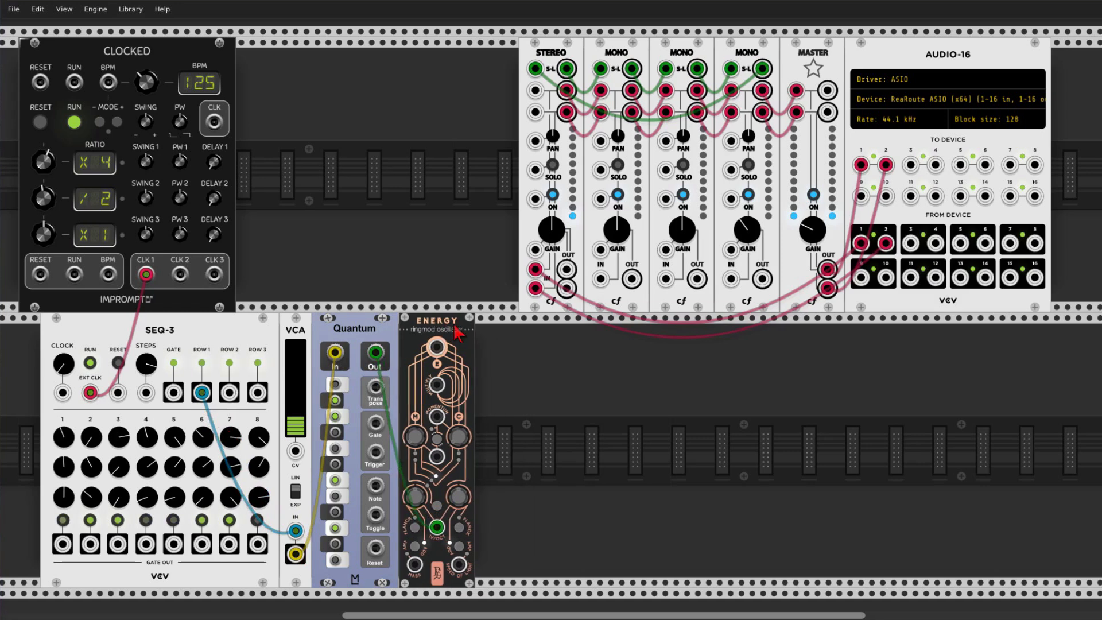
drag(437, 347, 598, 283)
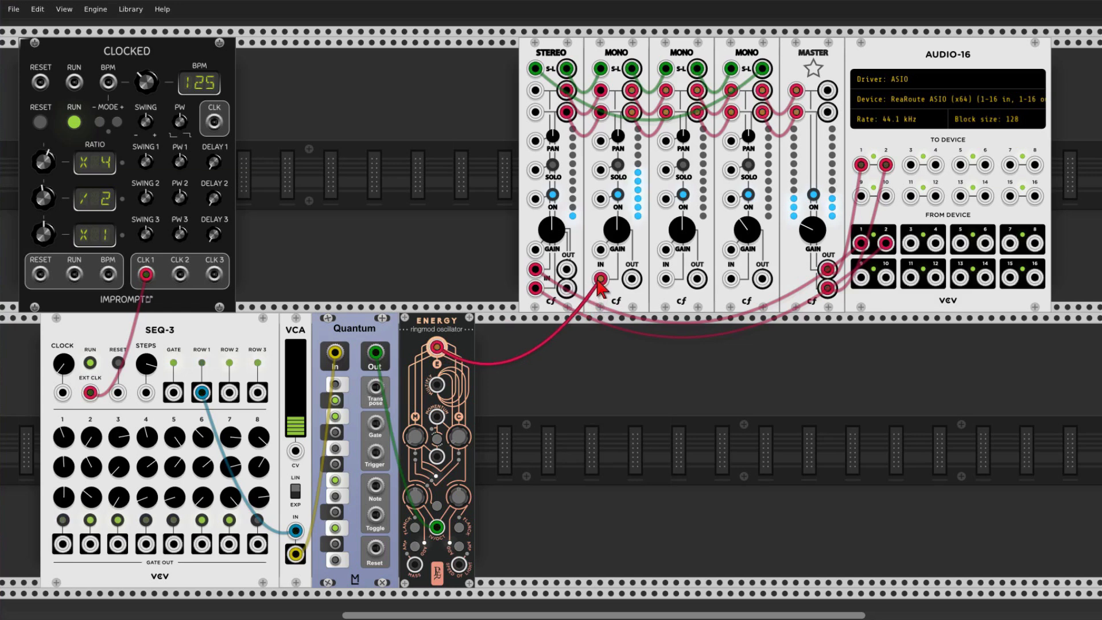
- Temporarily mute the first mono channel while patching SEQ-3's gate output to the input below Energy's output and activating gates 1, 3, 4, 5 and 7
click(618, 195)
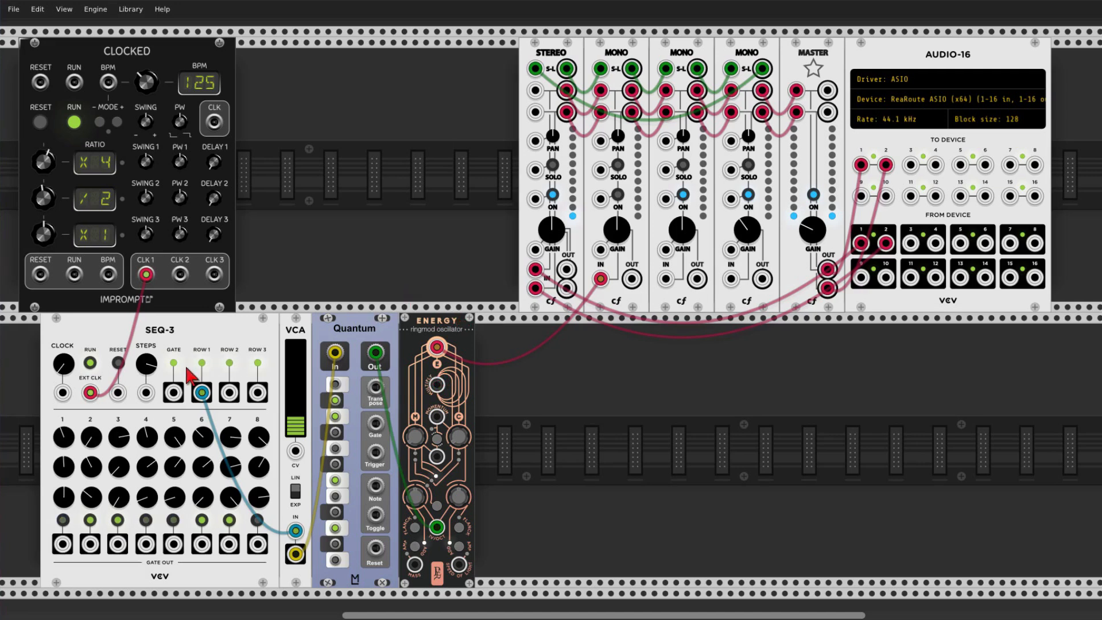
drag(176, 393, 437, 385)
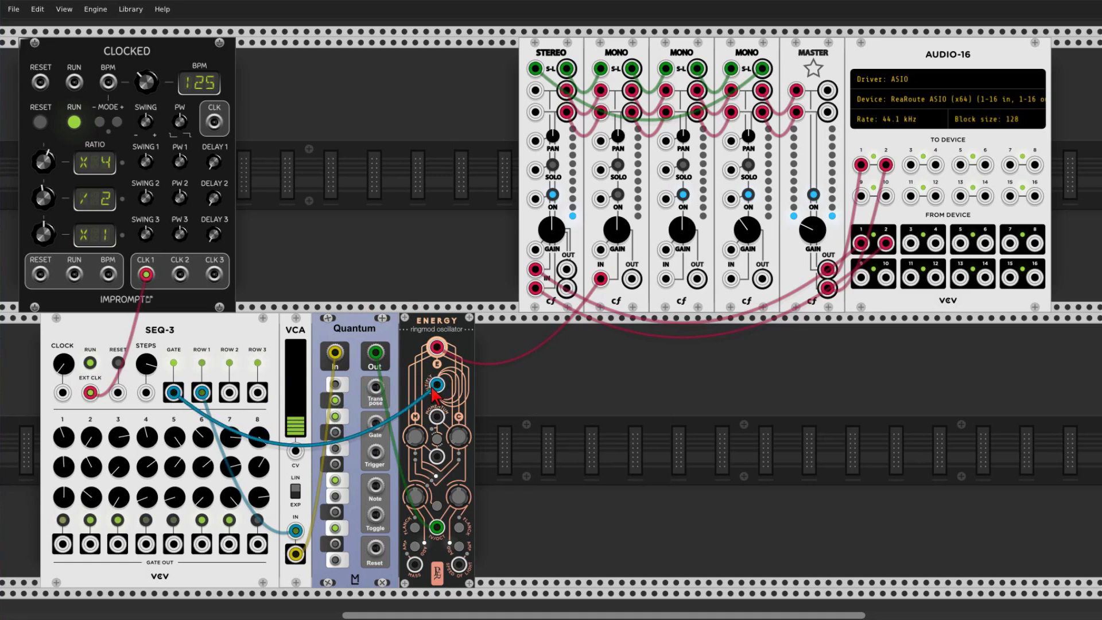
click(64, 519)
click(90, 521)
click(143, 521)
click(171, 522)
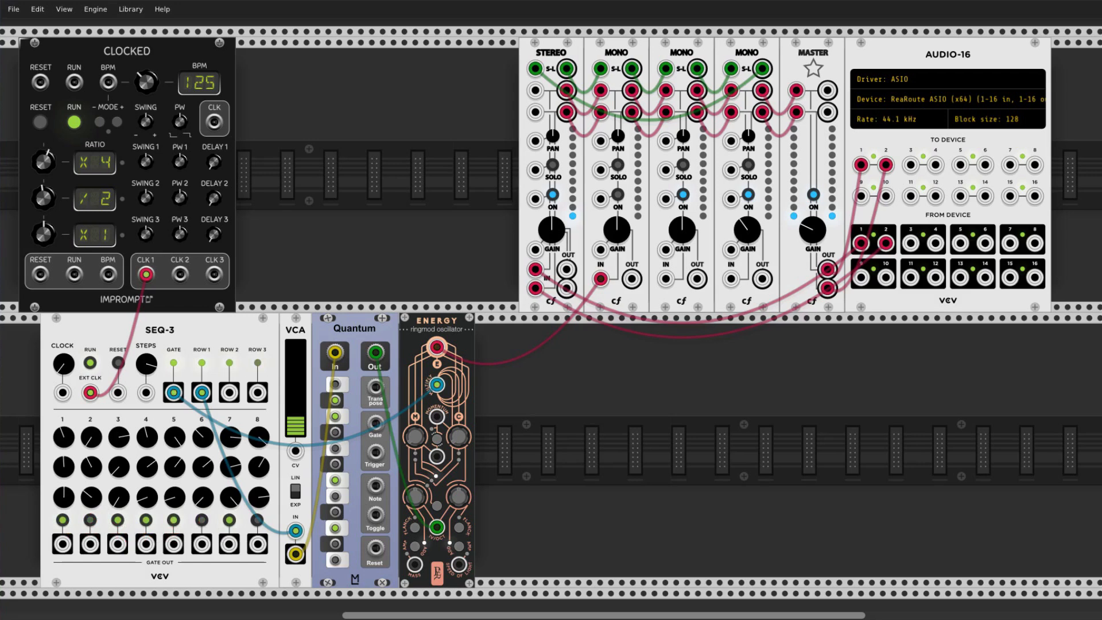
click(618, 197)
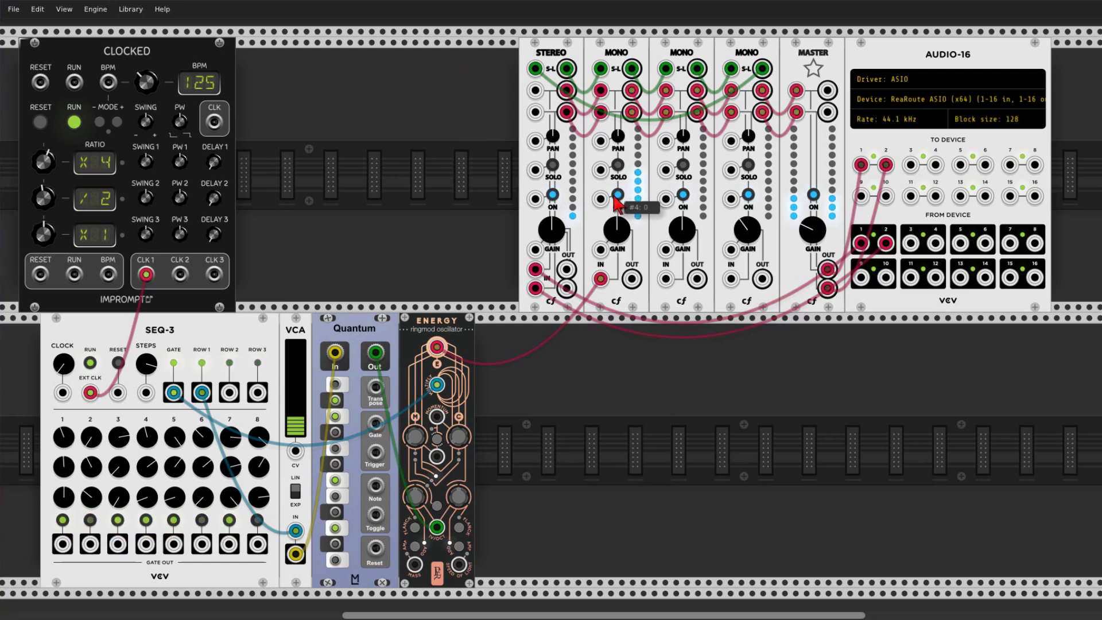
- Turn down SEQ-3's row 1 values for steps 5 and 7 and slightly lower the VCA level
drag(177, 441, 177, 608)
drag(233, 440, 232, 494)
drag(297, 432, 296, 458)
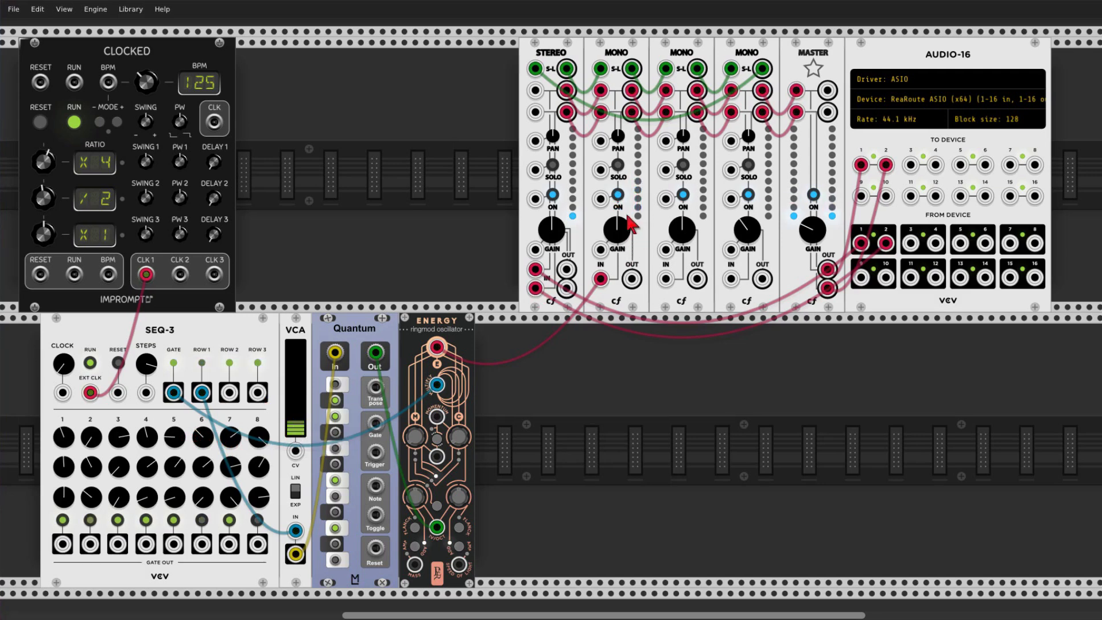
- Enable Planck quantization for Energy's M and C oscillators with the mono channel temporarily muted, and adjust both oscillators' frequencies
click(618, 194)
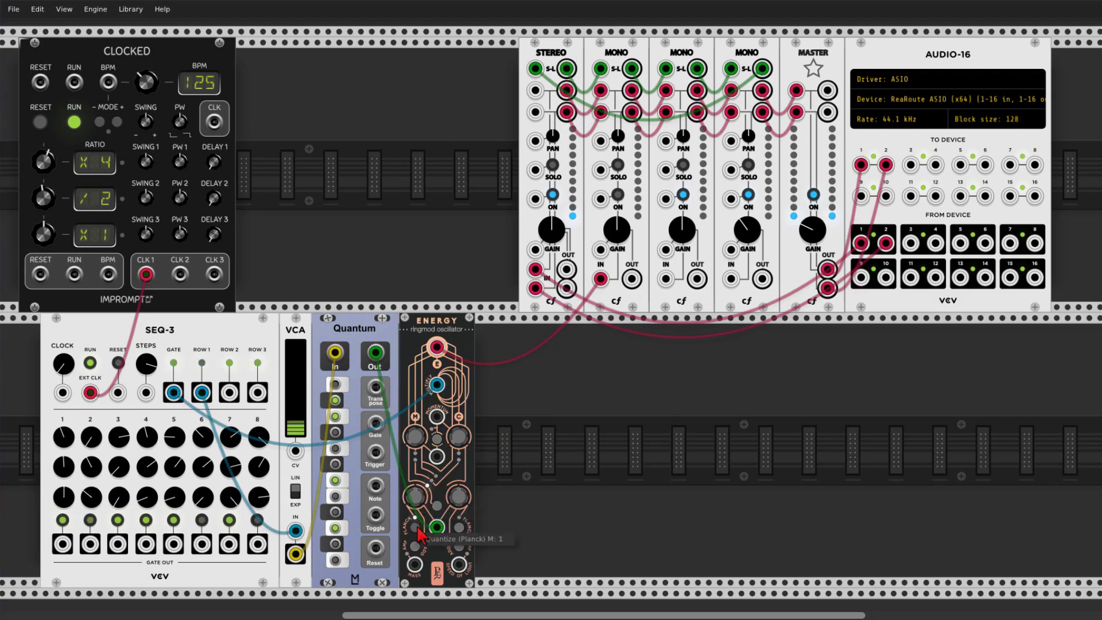
click(459, 528)
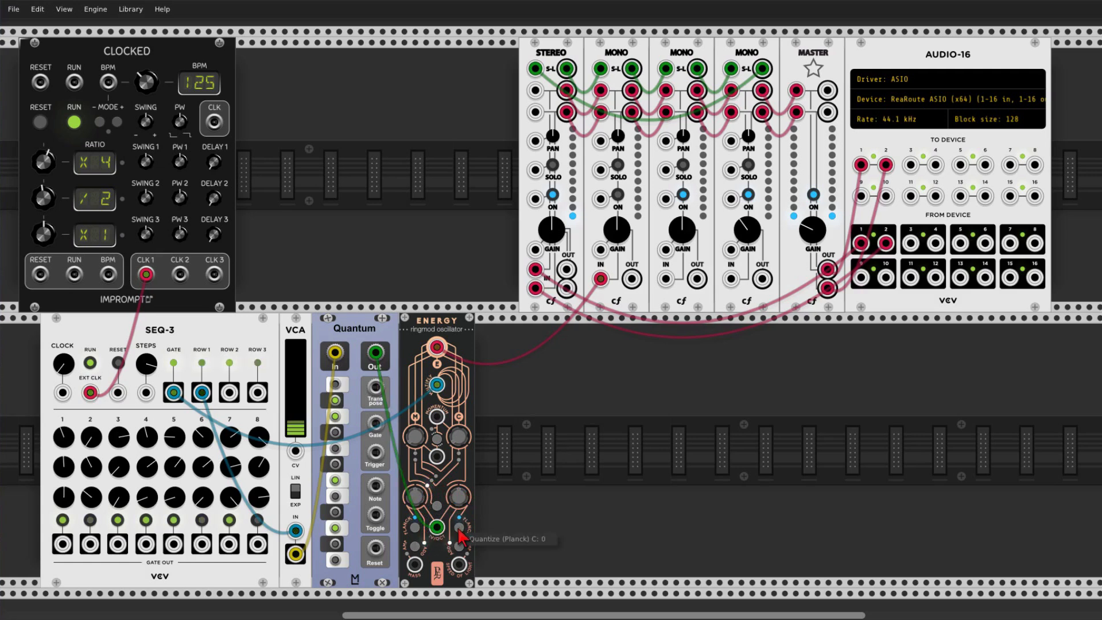
click(614, 200)
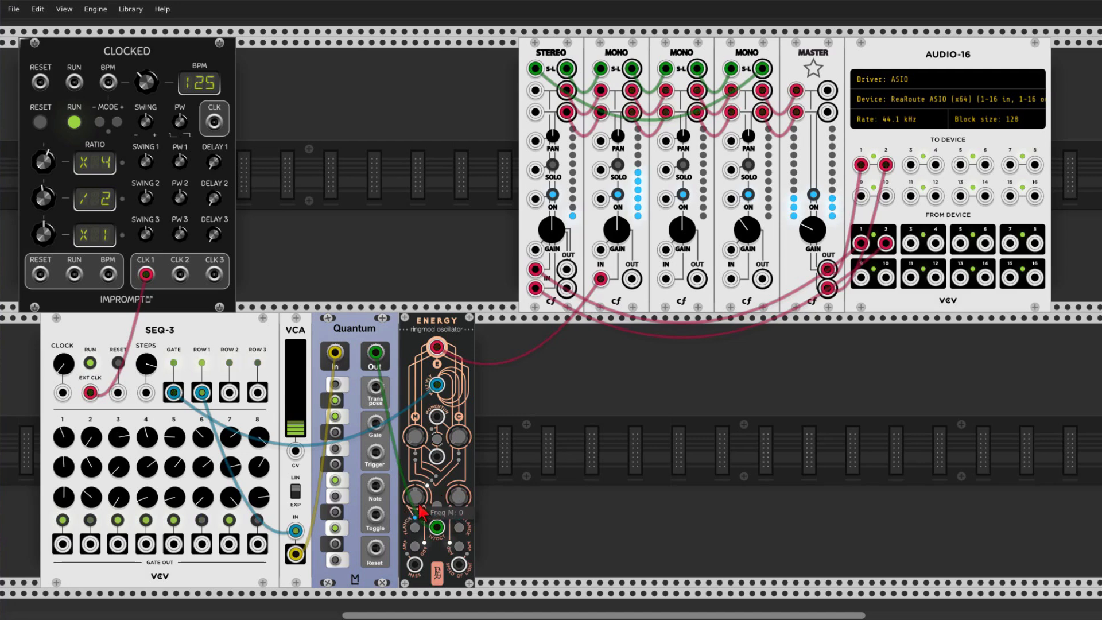
drag(423, 498, 420, 535)
mouse_move(461, 498)
mouse_down()
mouse_move(461, 468)
mouse_move(455, 505)
mouse_up()
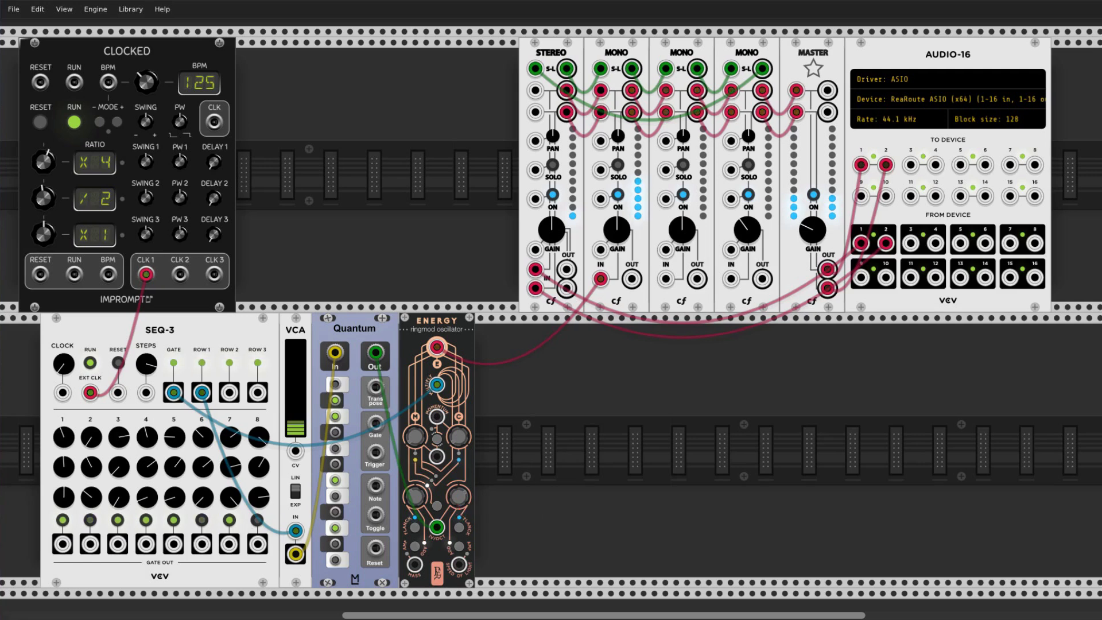
- Disconnect Energy's output from the first mono channel and patch it to AUDIO-16's device input 16
click(601, 278)
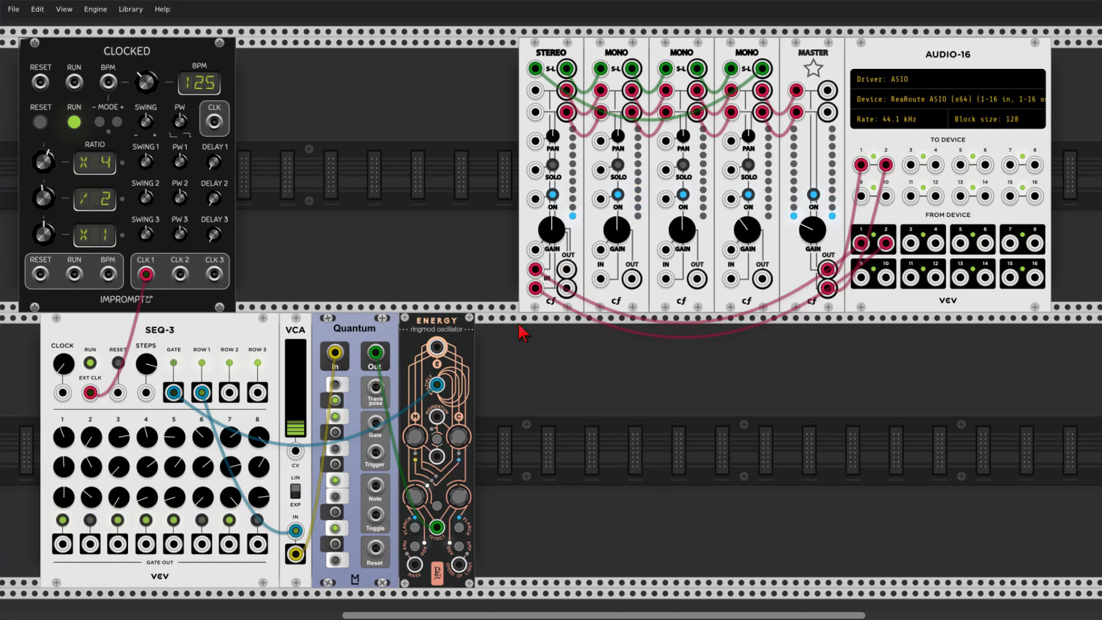
drag(436, 347, 1035, 196)
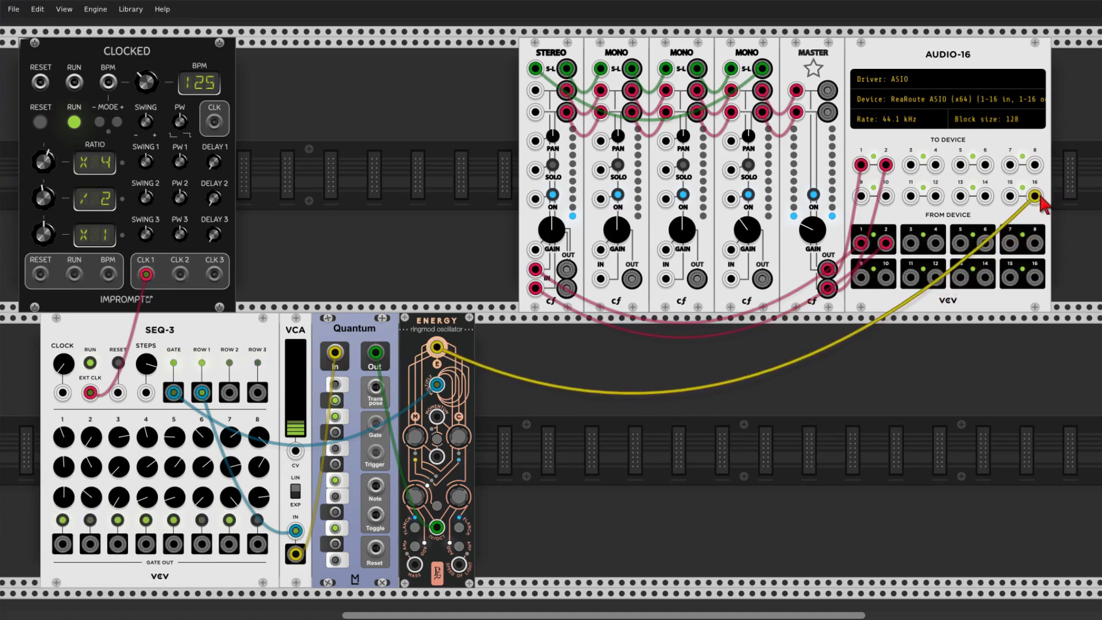
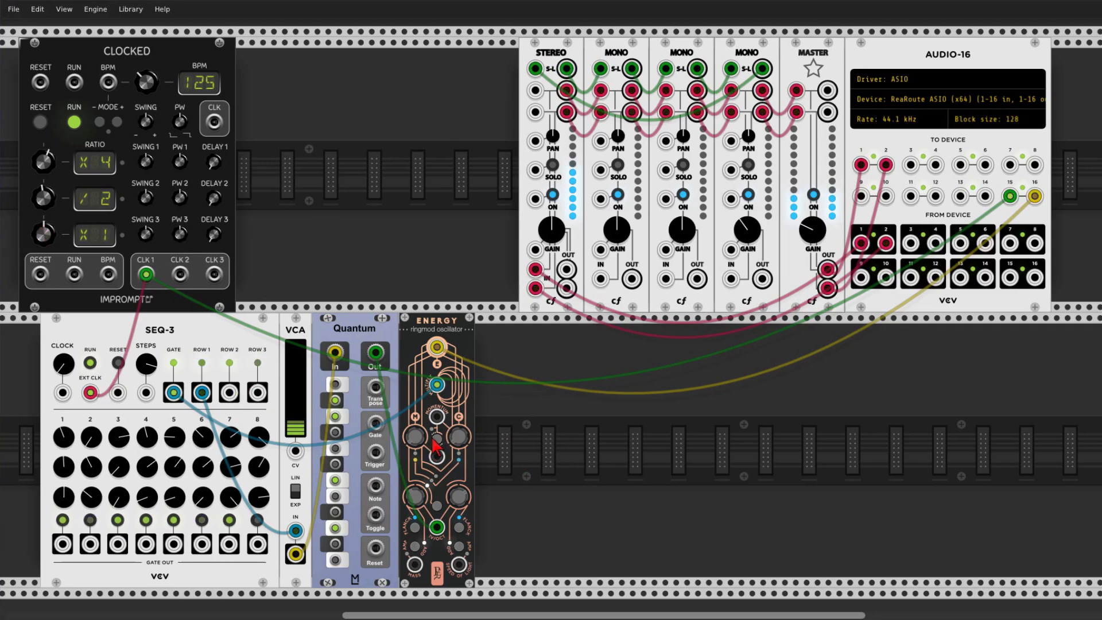
- Patch SEQ-3's row 2 output to Energy's momentum input
drag(233, 392, 436, 419)
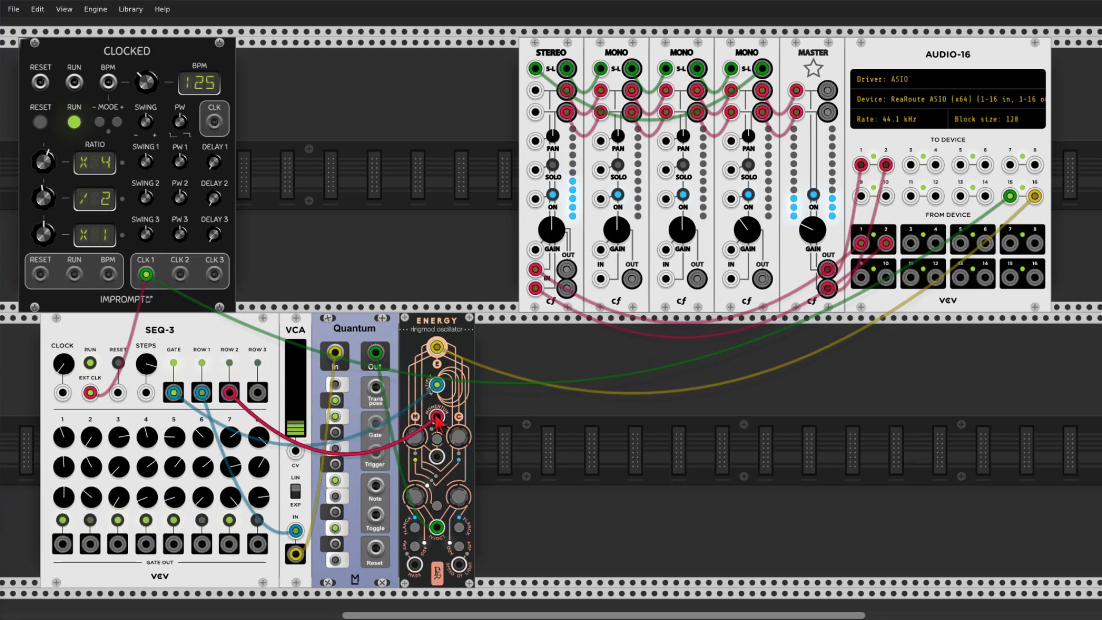
- Patch SEQ-3's row 3 output to Energy's input below momentum and add a NYSTHI AttackDecay EG beside Energy
drag(257, 392, 438, 460)
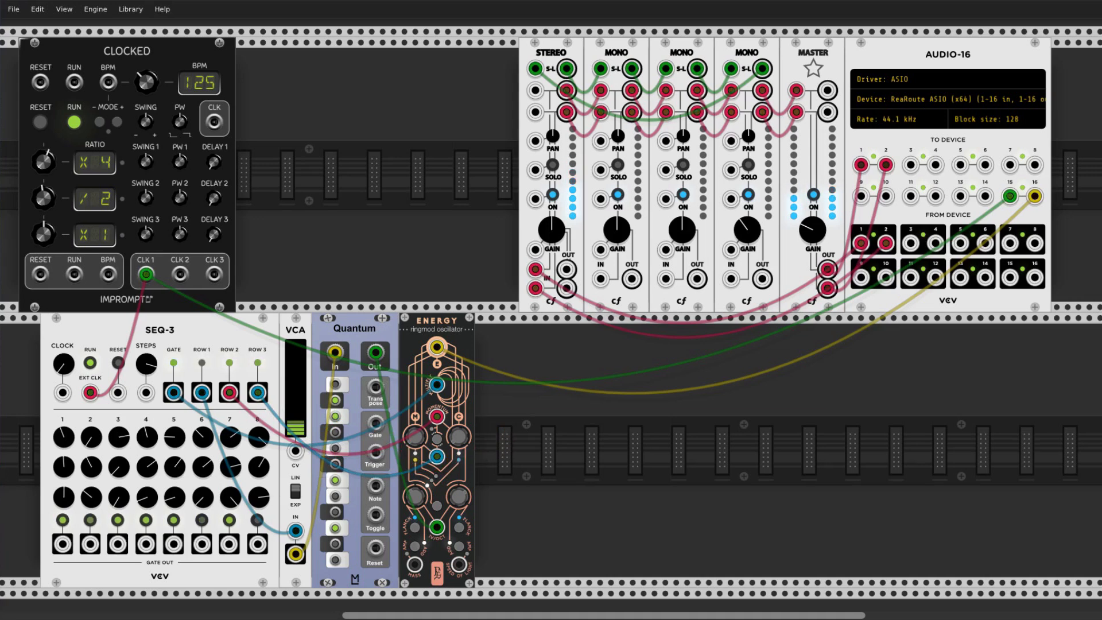
right_click(540, 413)
text(eg)
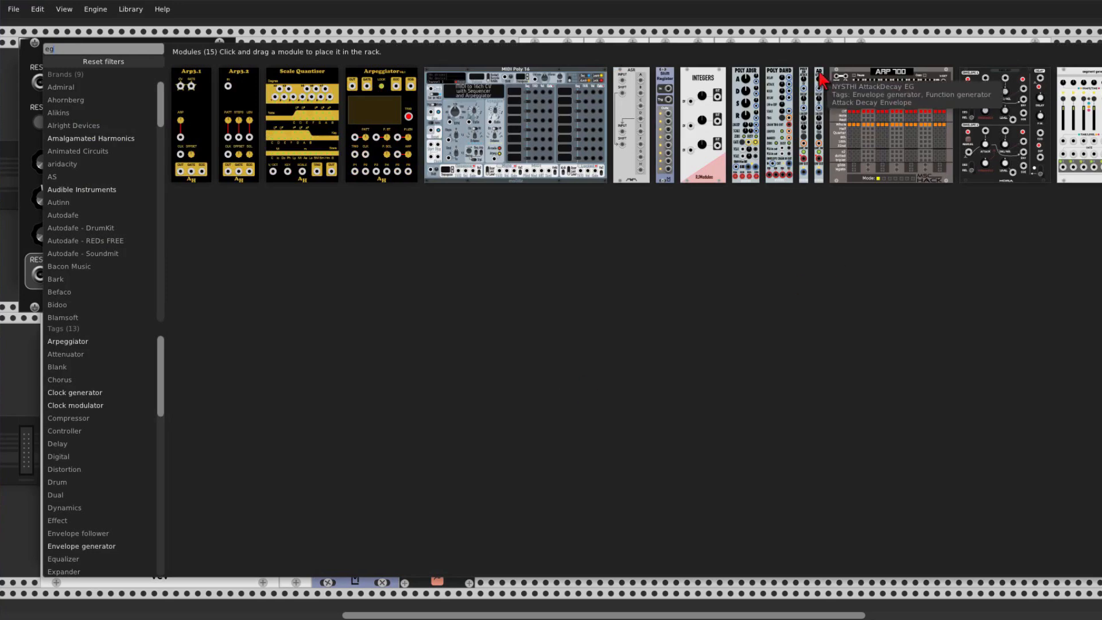
drag(815, 91, 508, 359)
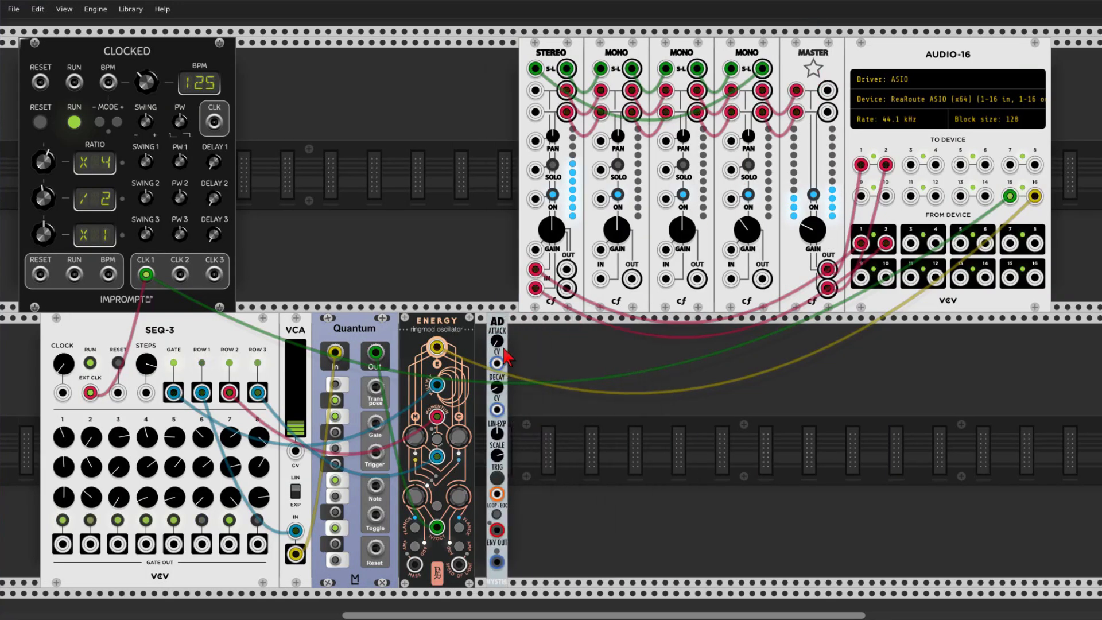
- Reroute SEQ-3's gate cable to AD's trigger, patch AD's envelope output to Energy's freed input, and place AD flush against Energy
drag(437, 385, 497, 493)
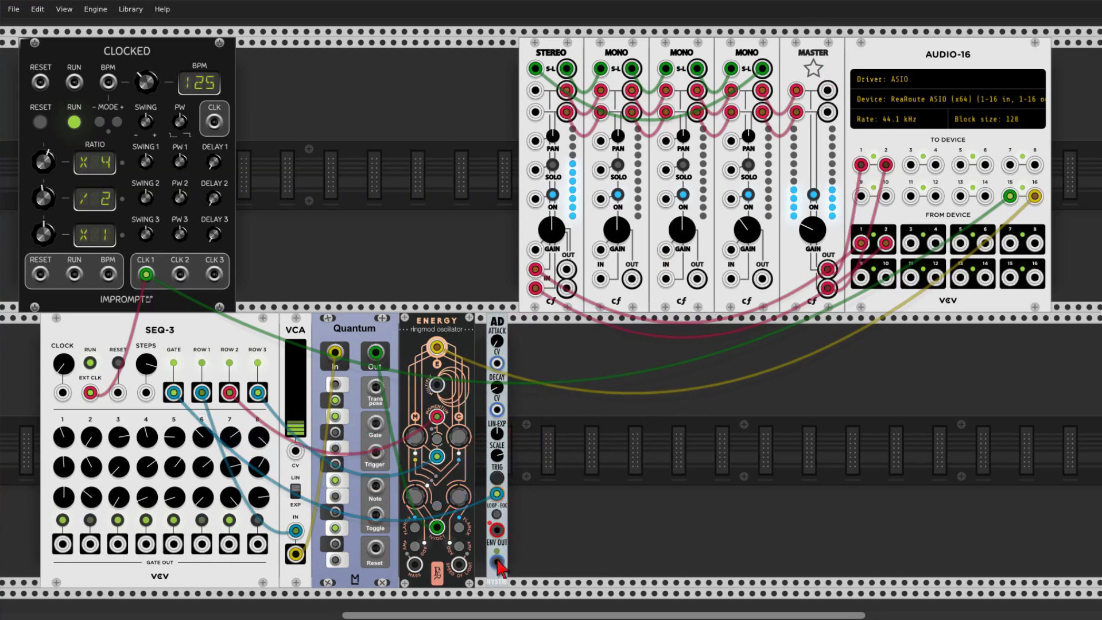
drag(497, 562, 438, 385)
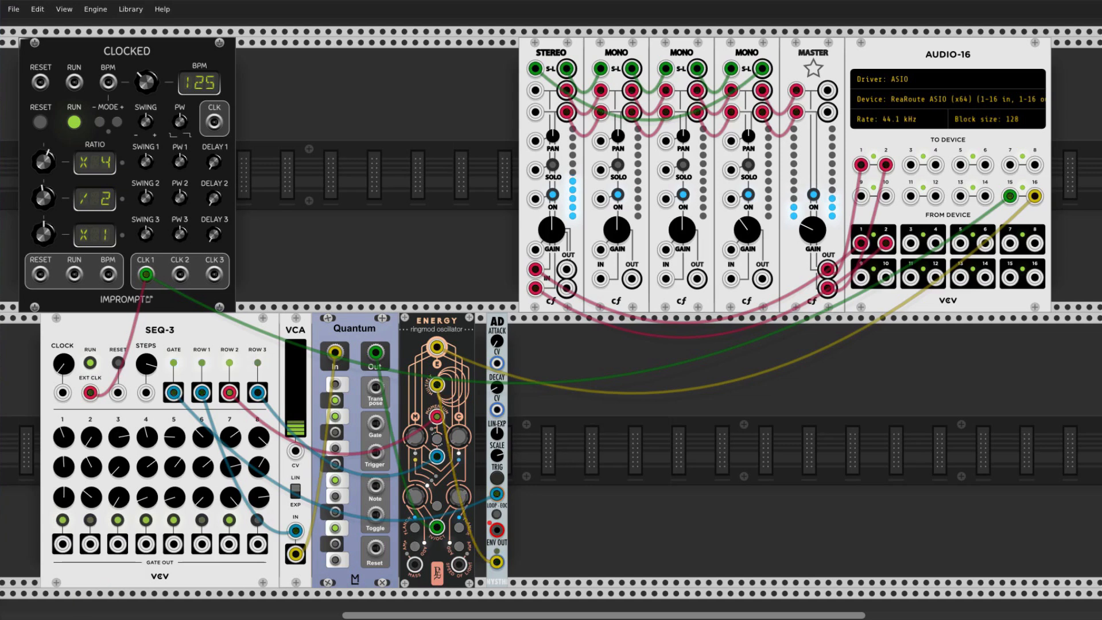
drag(499, 330, 488, 331)
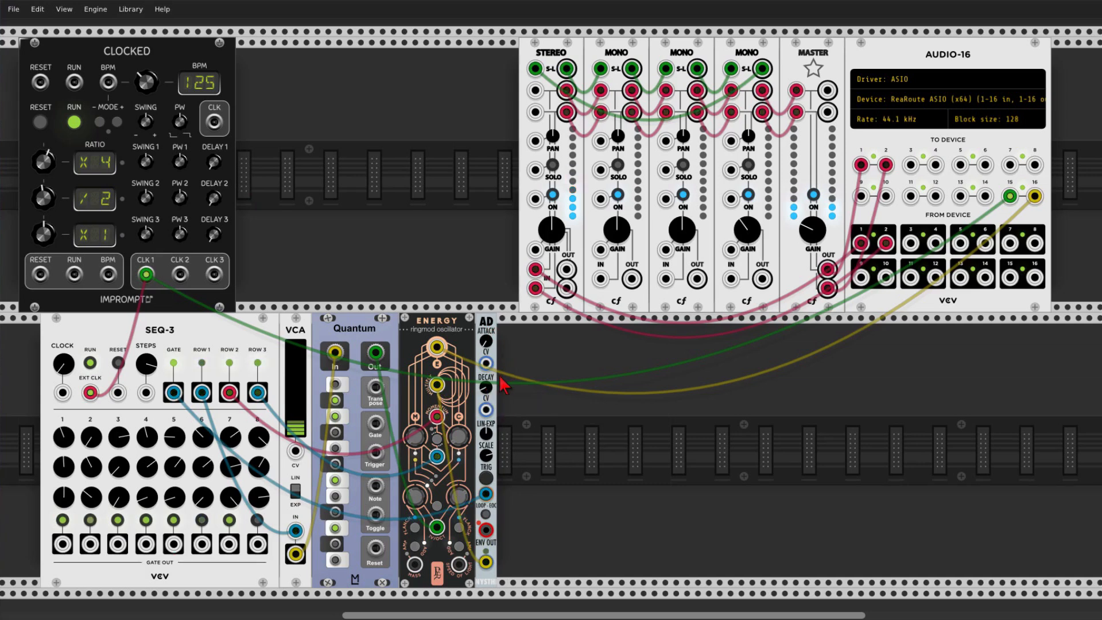
- Add a Bogaudio ADDR-SEQ beside the AD module and set its output range to 0V-1V
right_click(539, 418)
text(addr)
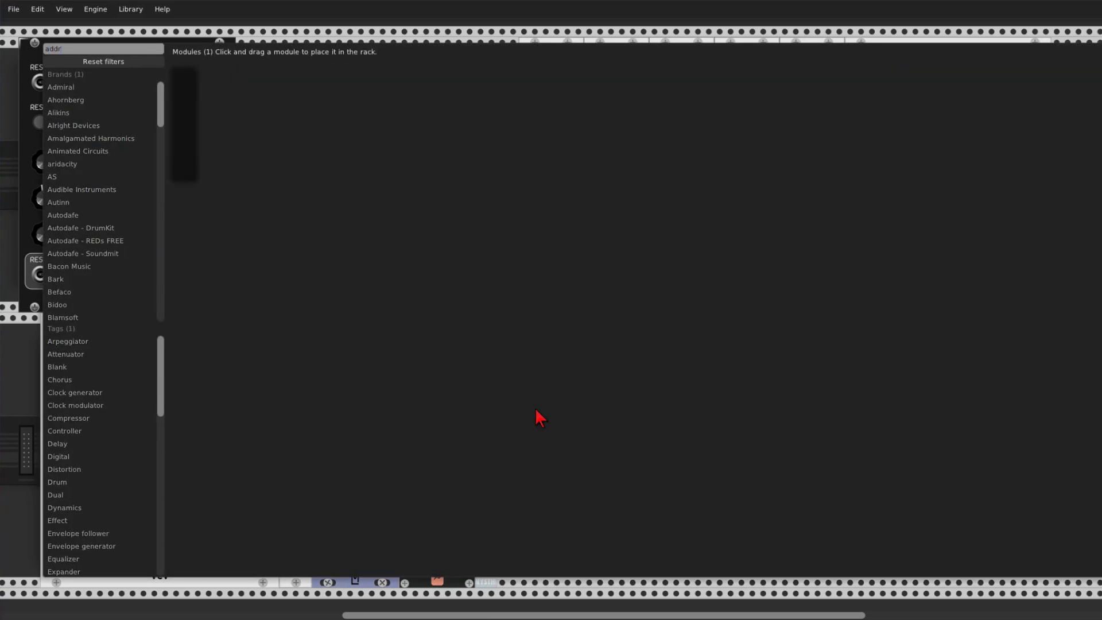
drag(185, 77, 512, 386)
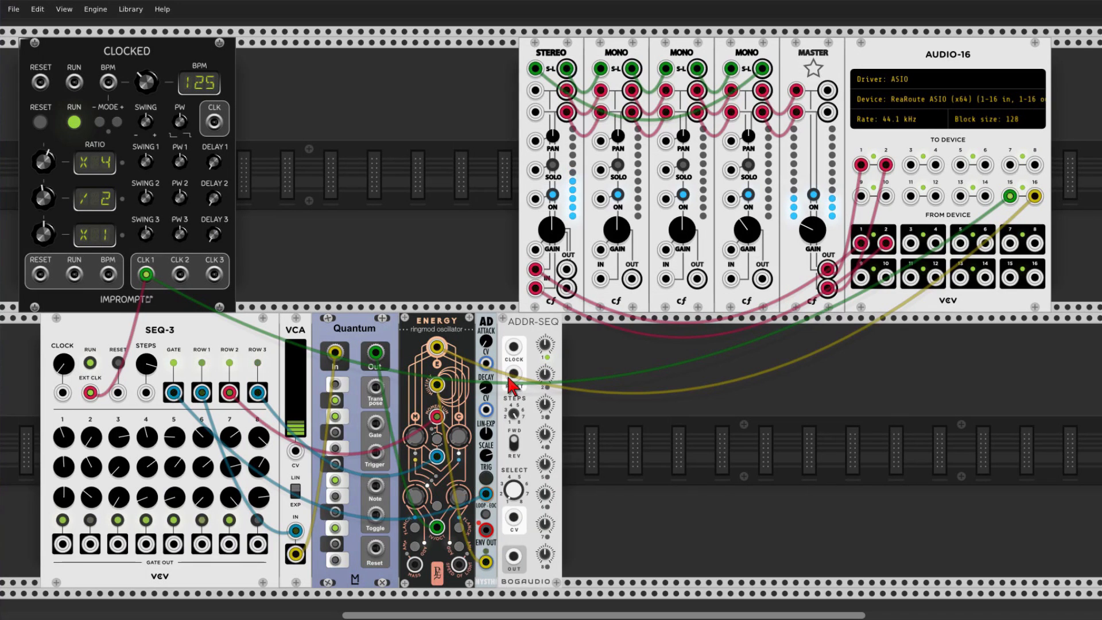
right_click(528, 329)
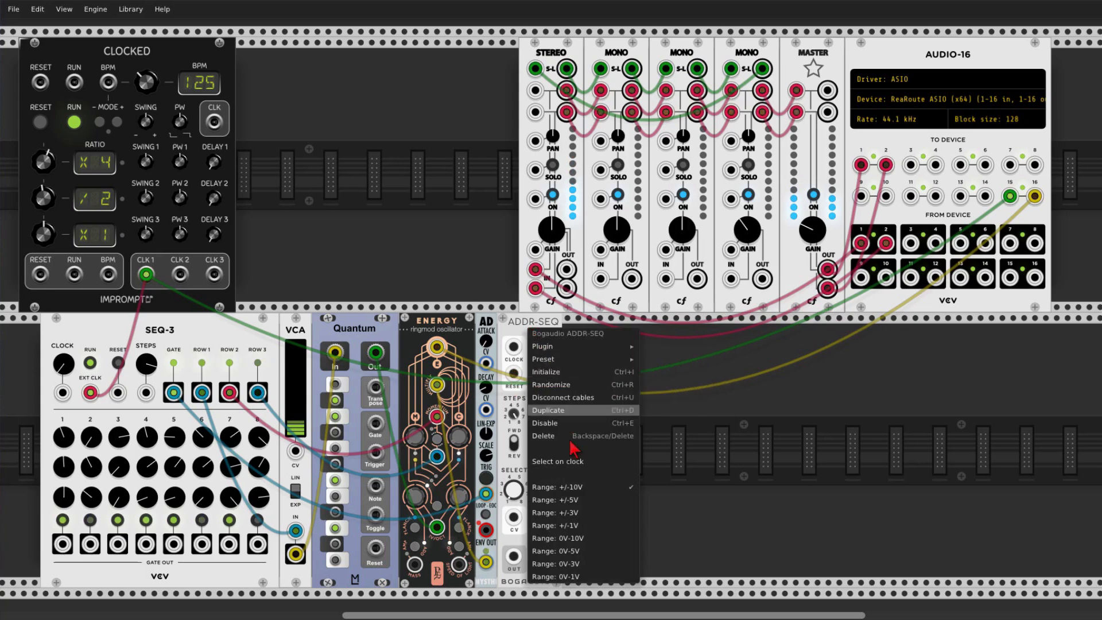
click(576, 576)
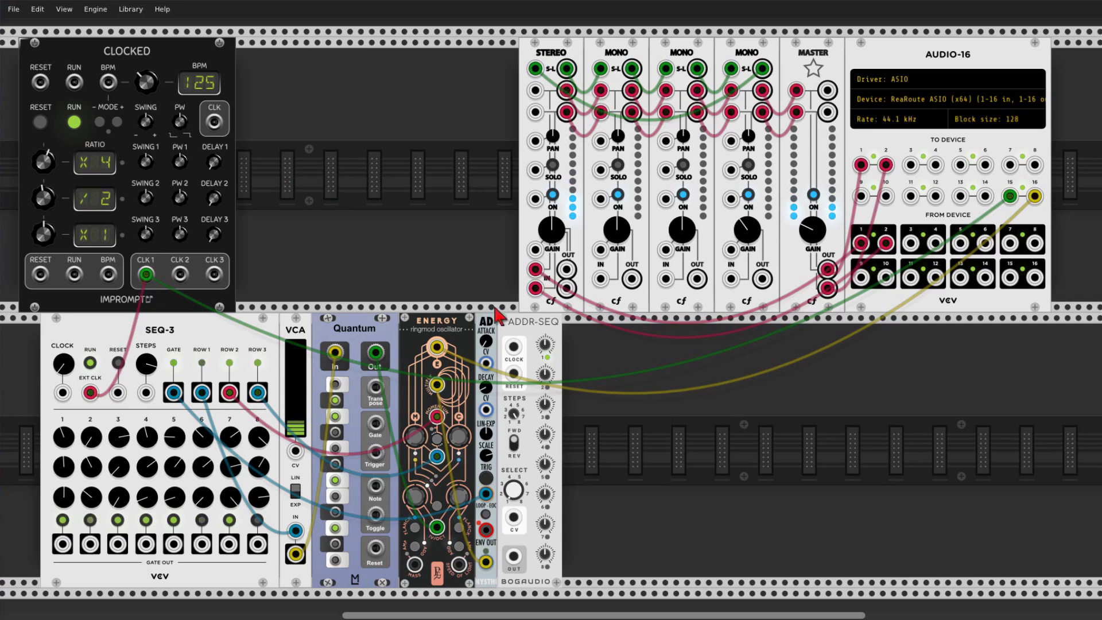
- Clock ADDR-SEQ from Clocked's CLK 1 output and send its randomized values to AD's decay CV
drag(513, 347, 145, 275)
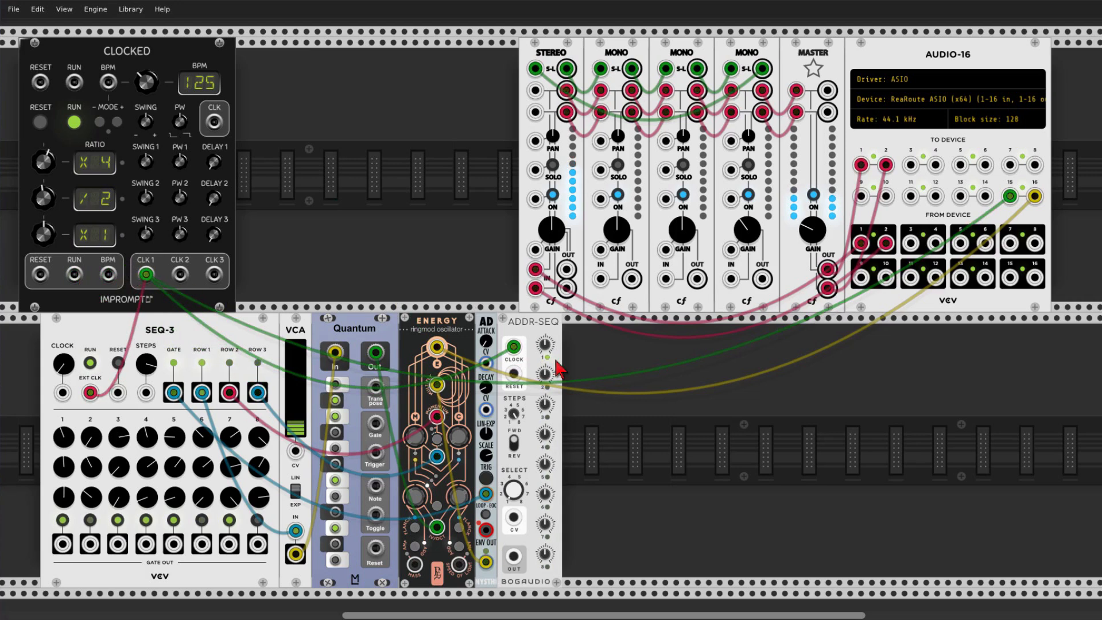
right_click(539, 330)
click(559, 386)
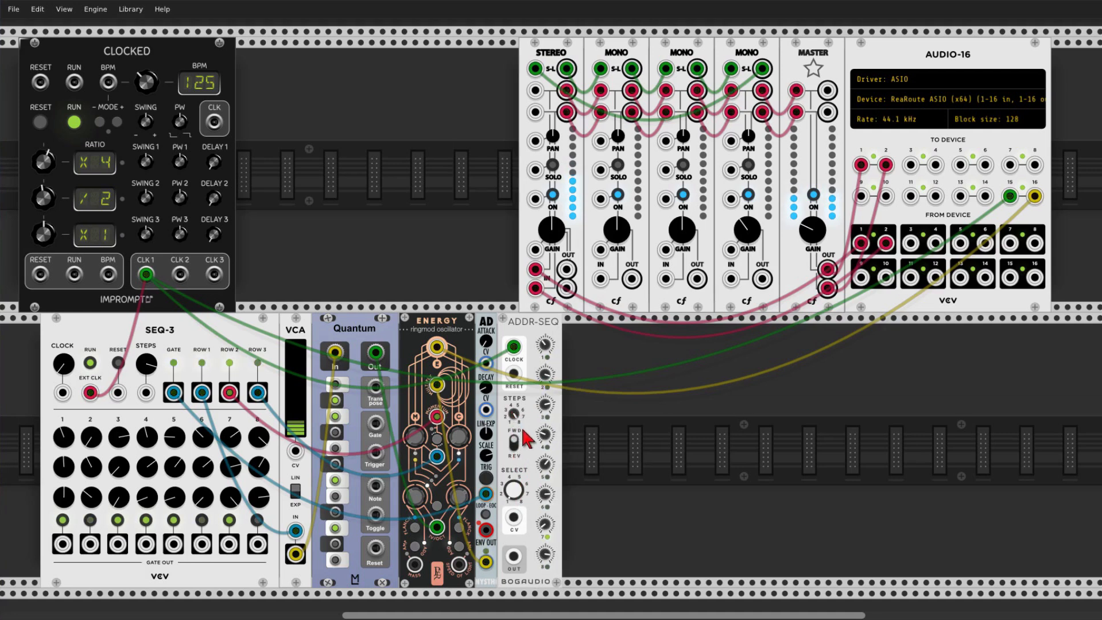
drag(514, 556, 485, 410)
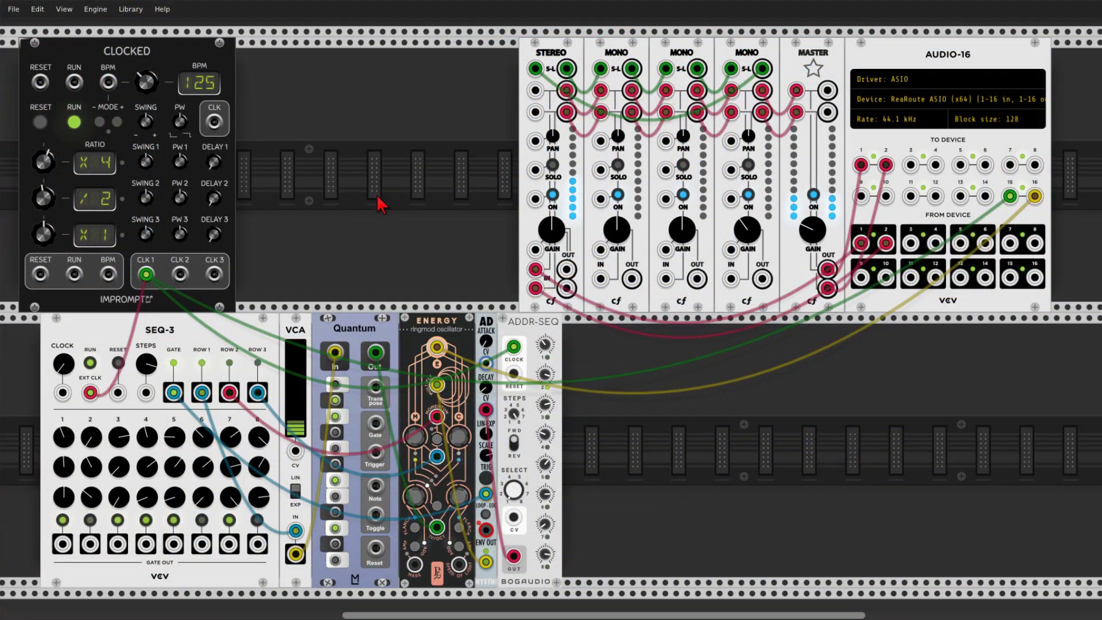
- Add a Bogaudio S&H module between Clocked and the mixer and set its normal range to 0V-5V
right_click(374, 196)
text(s)
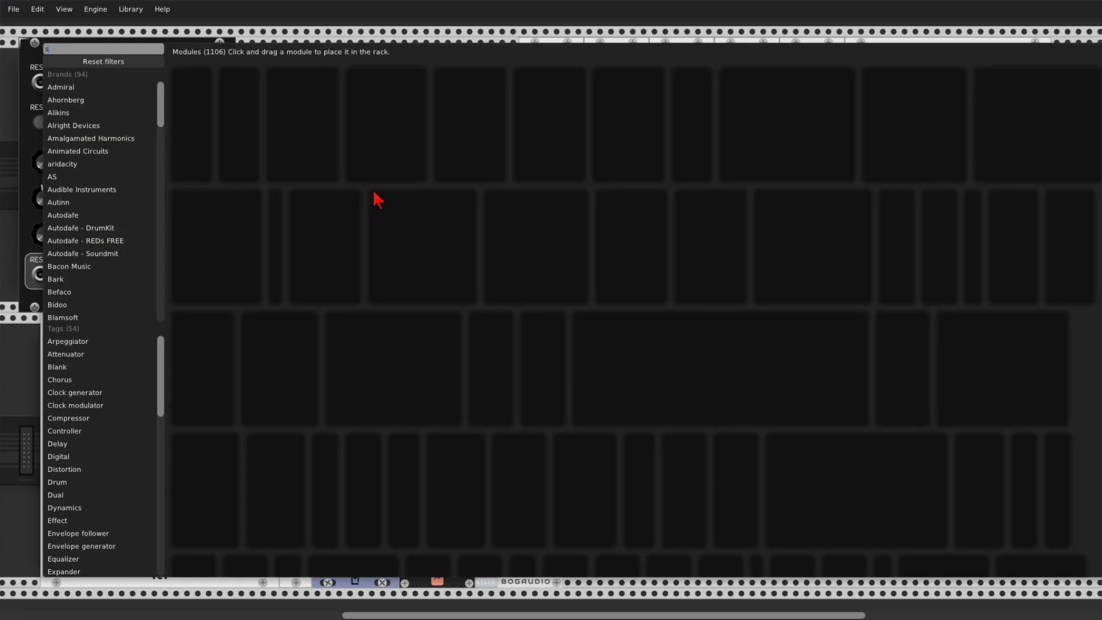
text(ample)
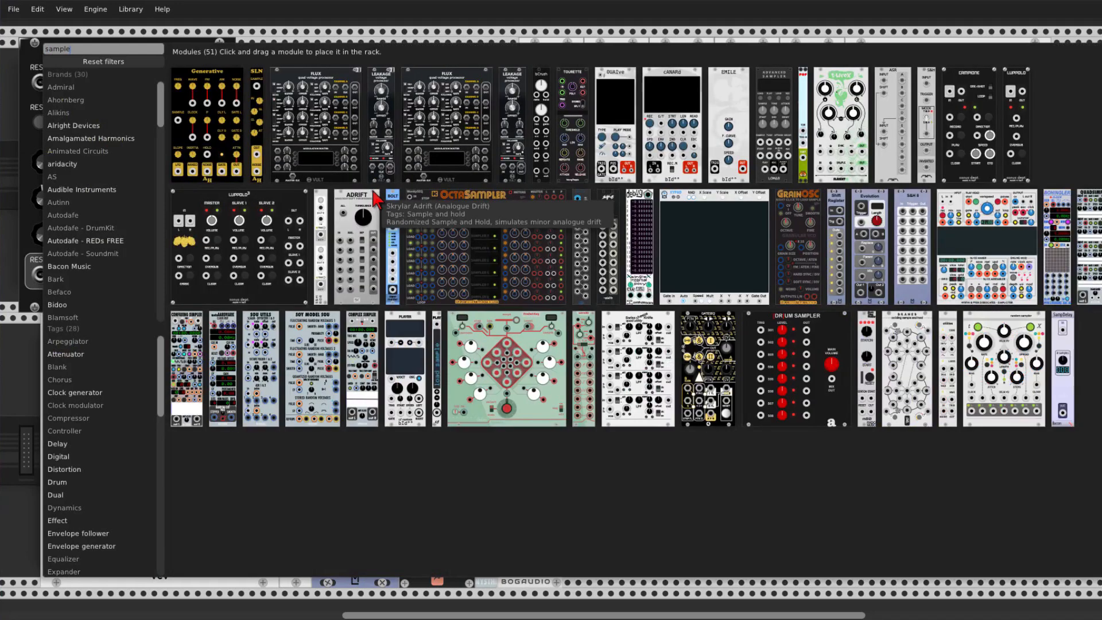
click(323, 202)
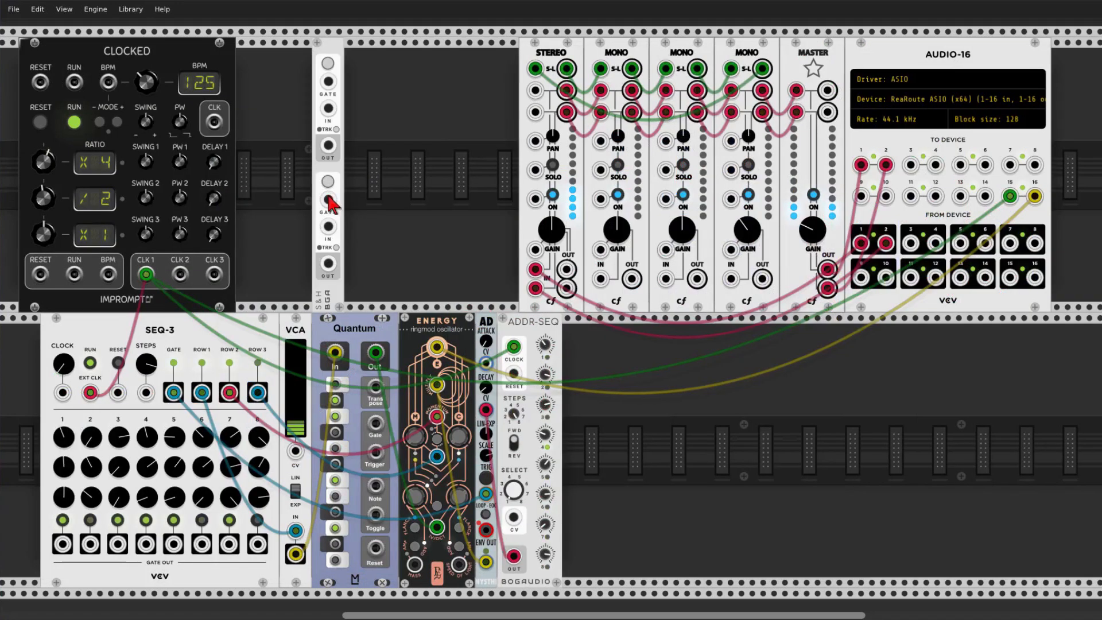
right_click(338, 57)
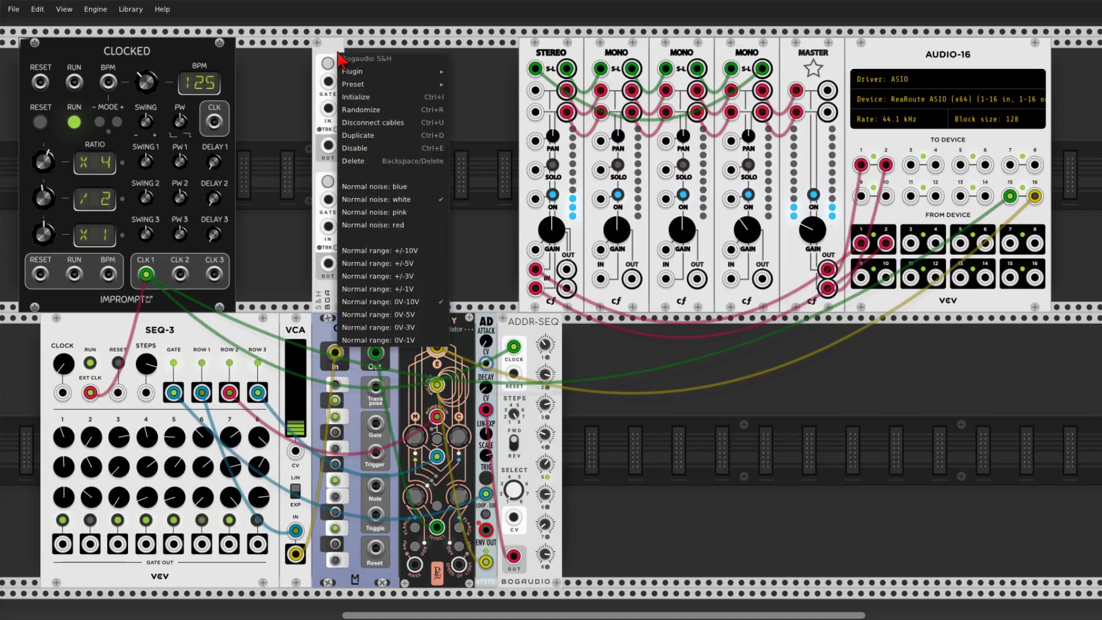
click(395, 315)
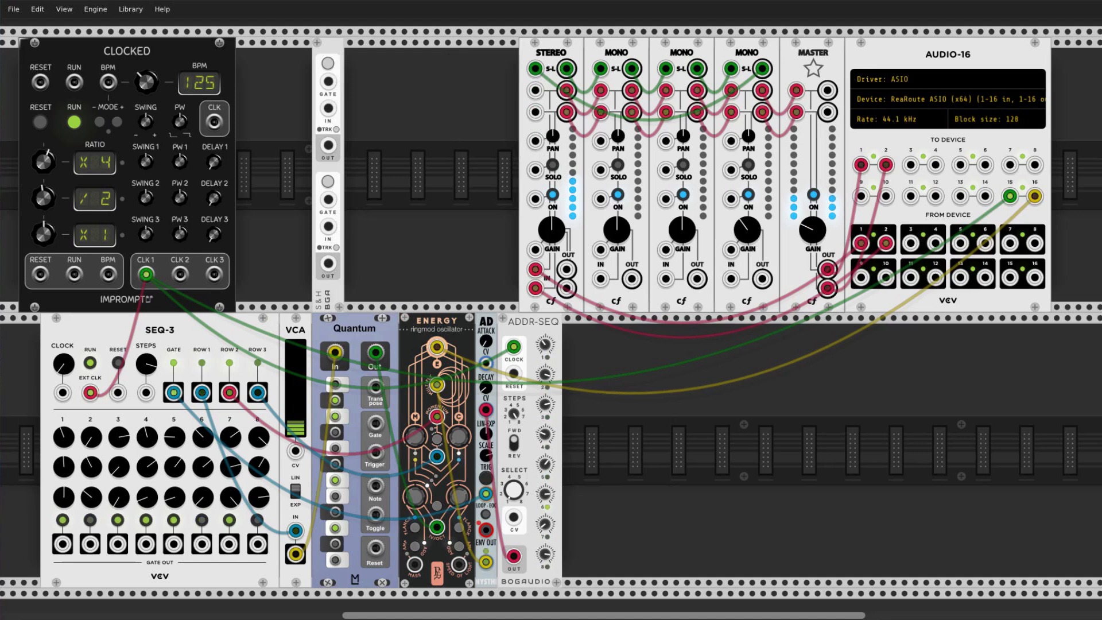
- Gate the first S&H section from Clocked's CLK 1 and patch its output to AUDIO-16's device input 14
drag(328, 81, 146, 276)
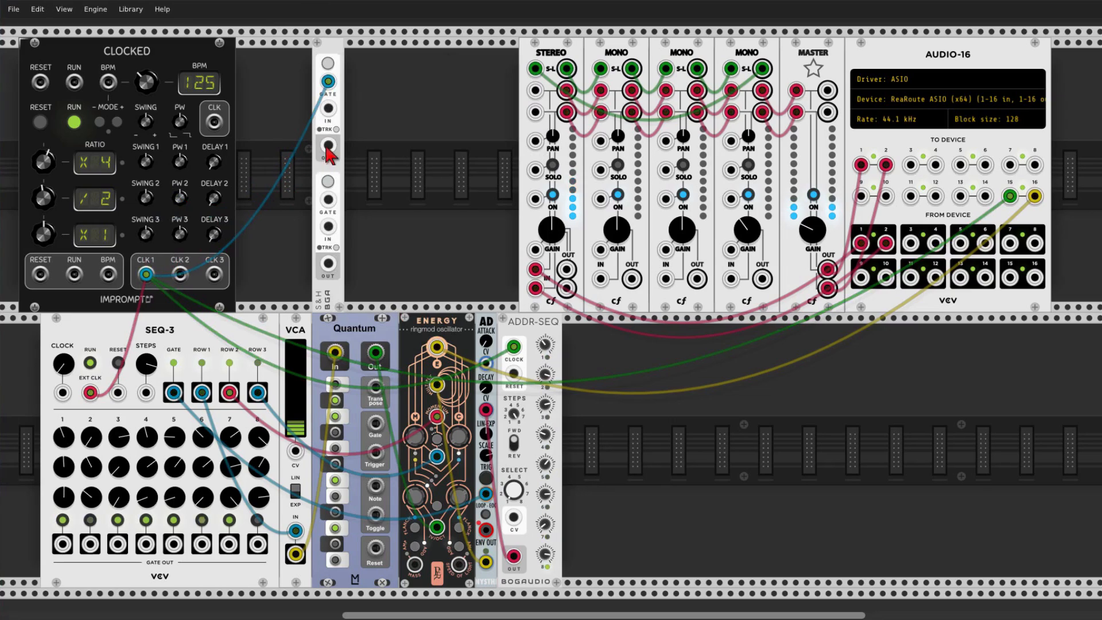
drag(328, 145, 985, 197)
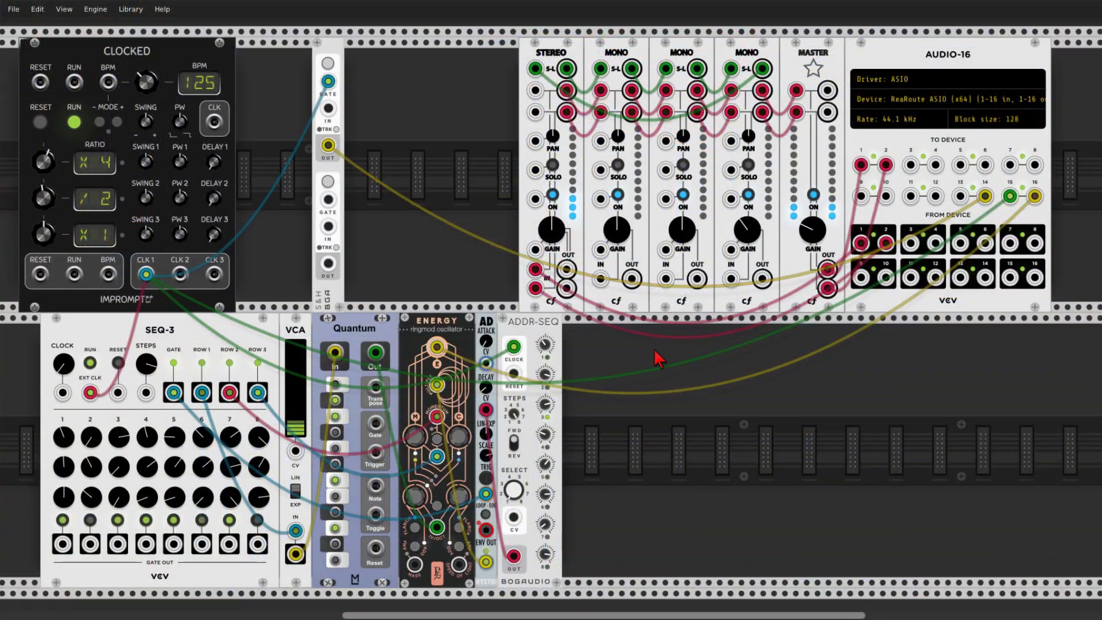
- Add a Vult Basal smooth oscillator in the lower row, leaving a gap after ADDR-SEQ
right_click(666, 396)
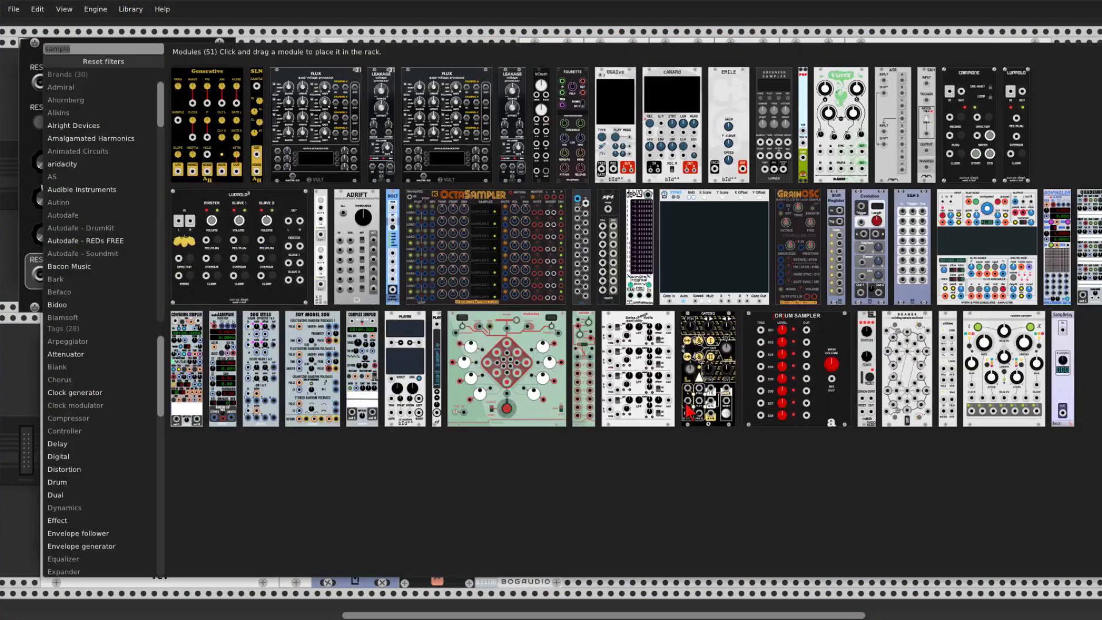
text(basal)
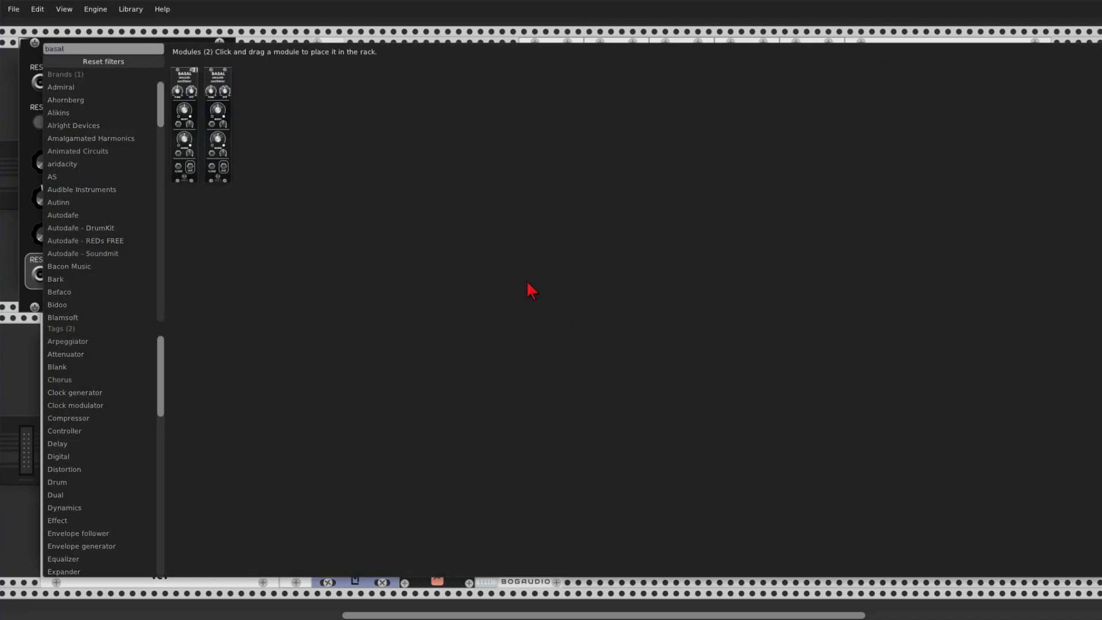
drag(184, 114, 737, 428)
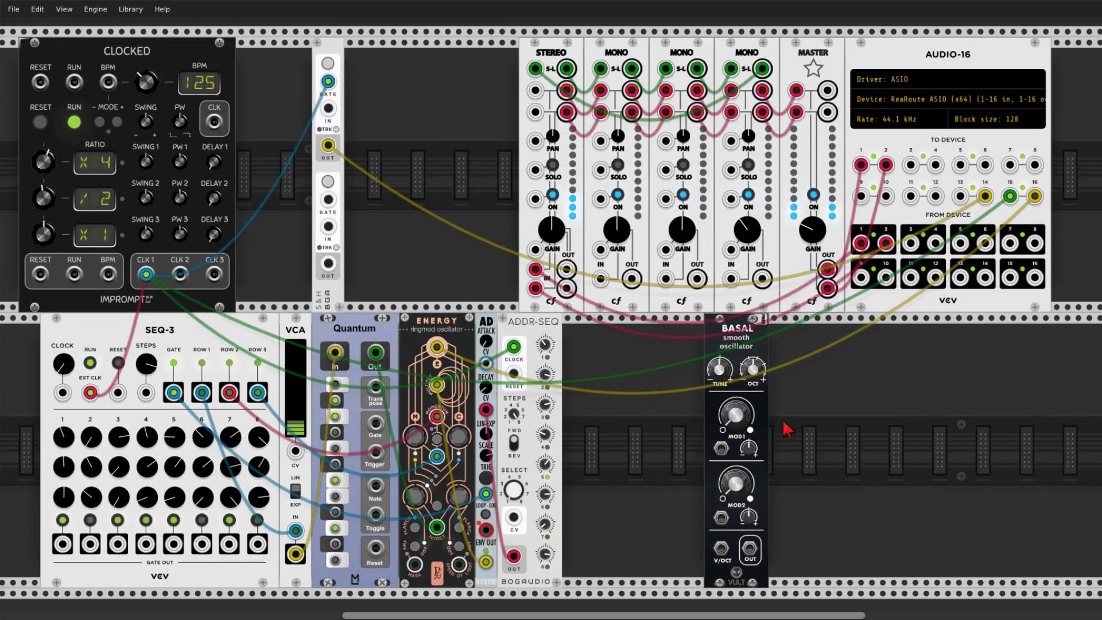
- Add a Vult Slap envelope beside Basal and route Basal's output through Slap's VCA to the first mono channel's input
right_click(818, 435)
text(slap)
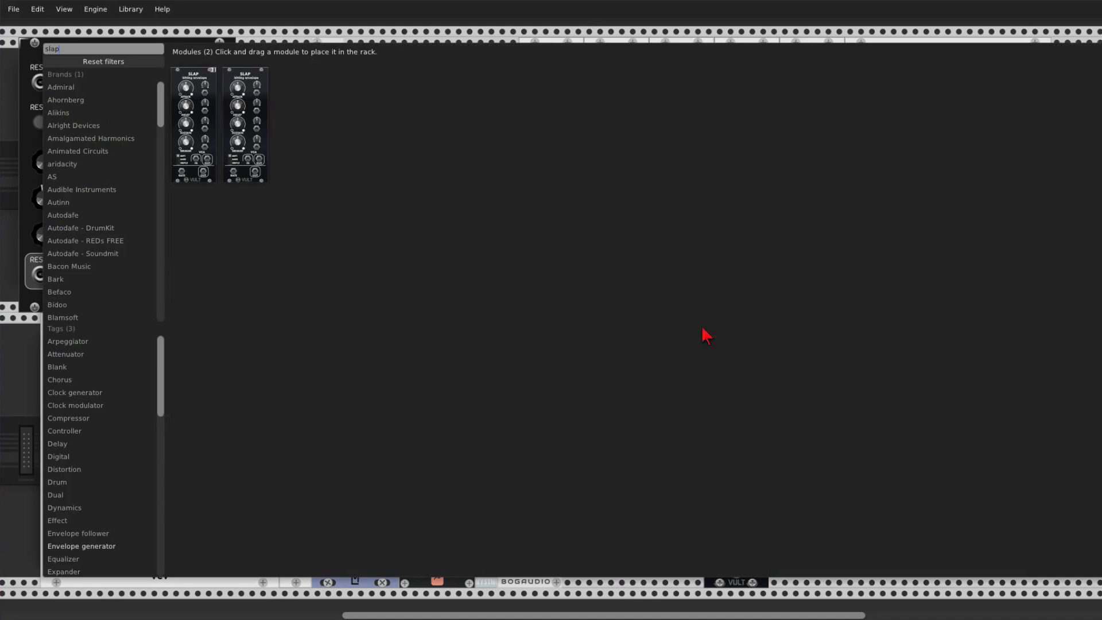
drag(192, 86, 812, 409)
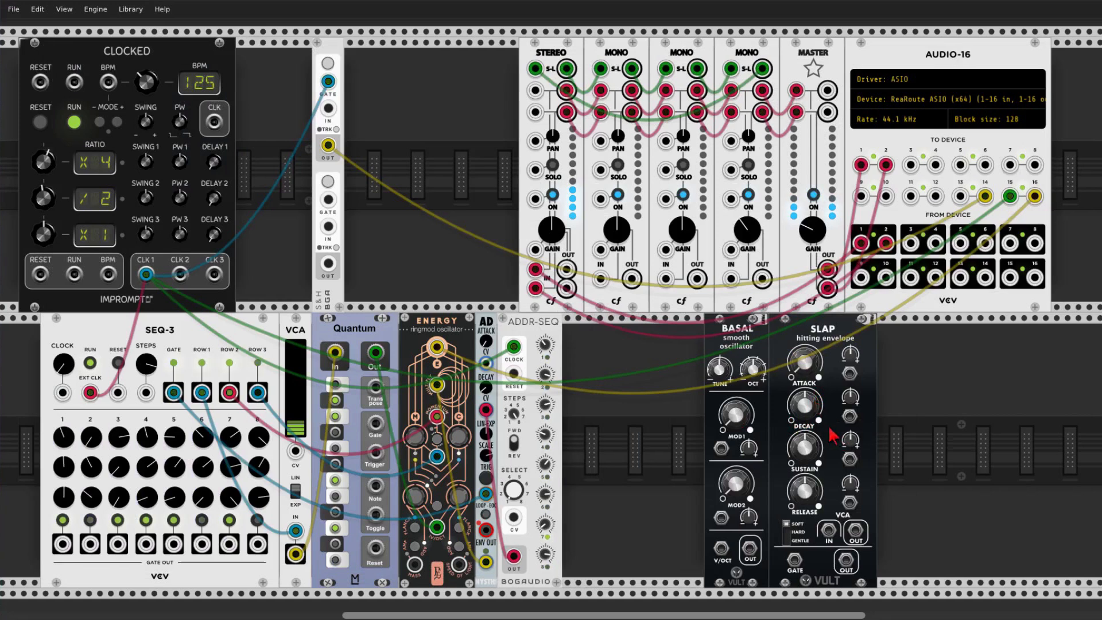
drag(752, 551, 829, 531)
drag(855, 531, 601, 278)
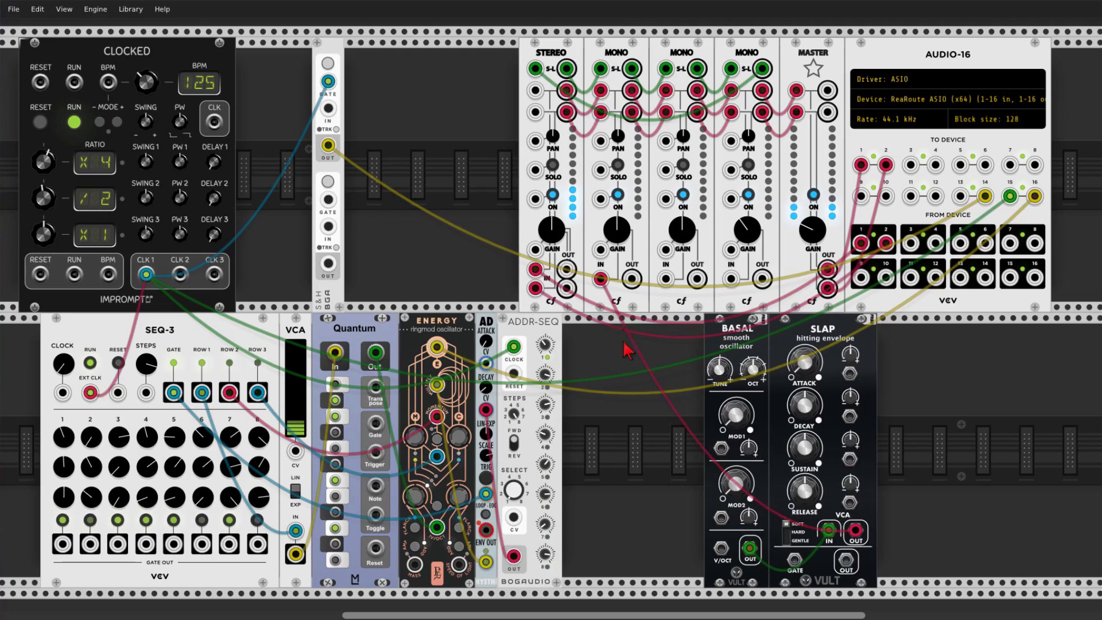
- Tune the Basal oscillator using a temporary Hot Tuna tuner fed from its output, then delete the tuner
right_click(955, 439)
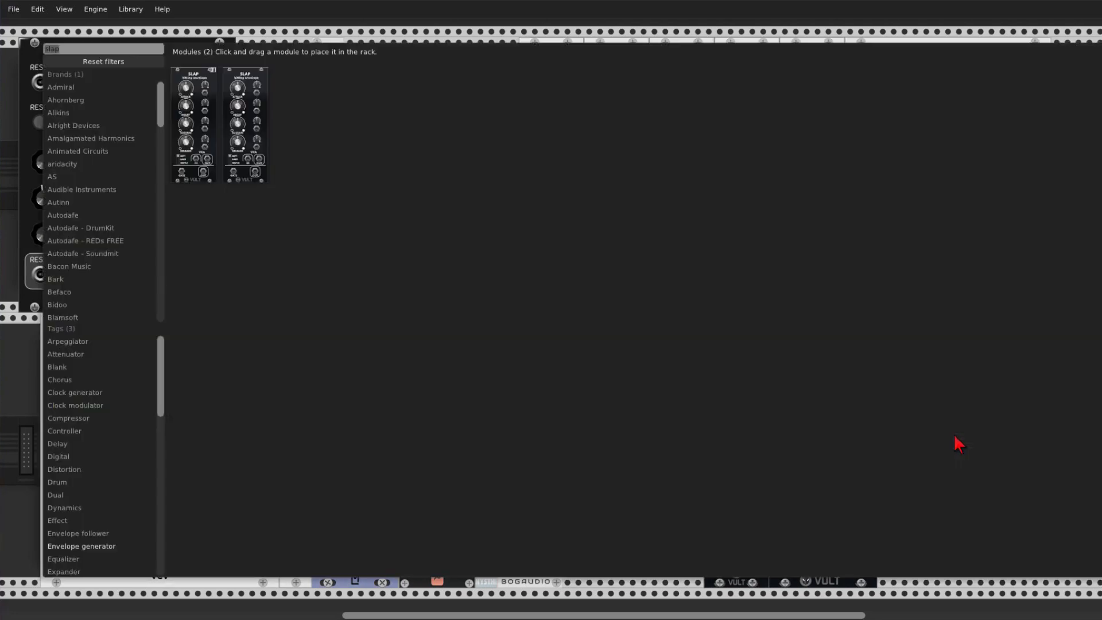
text(tuna)
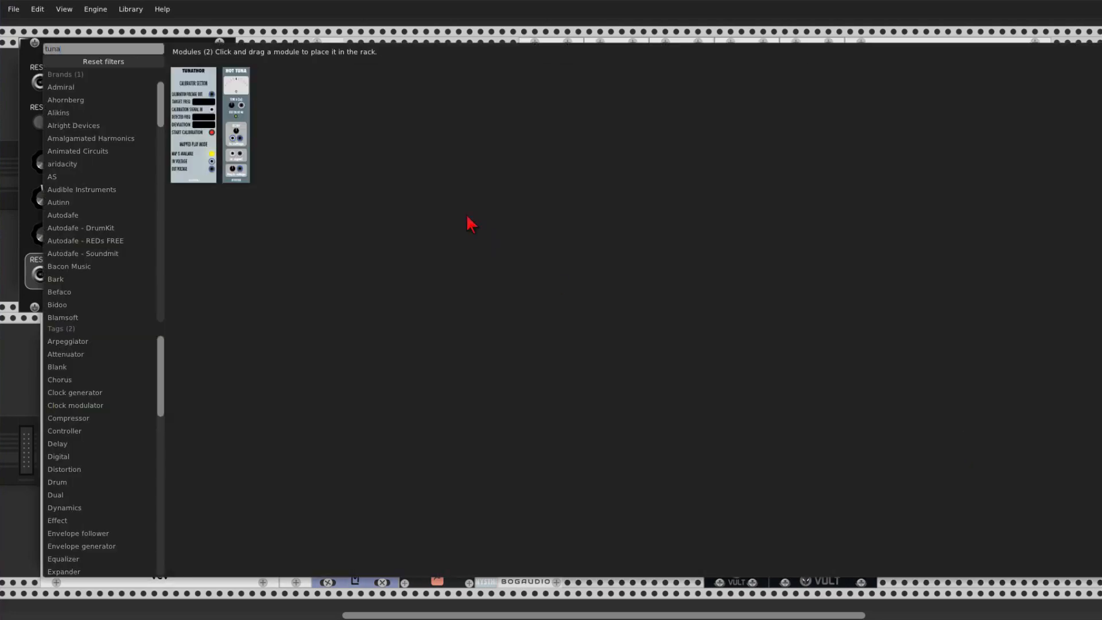
drag(255, 89, 881, 396)
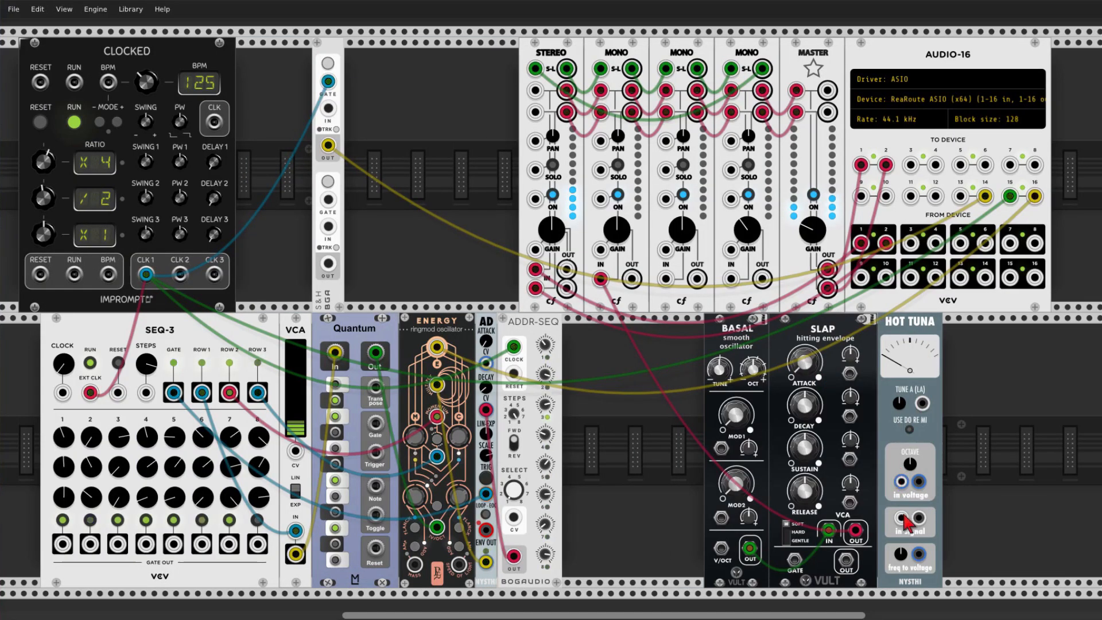
drag(901, 518, 749, 548)
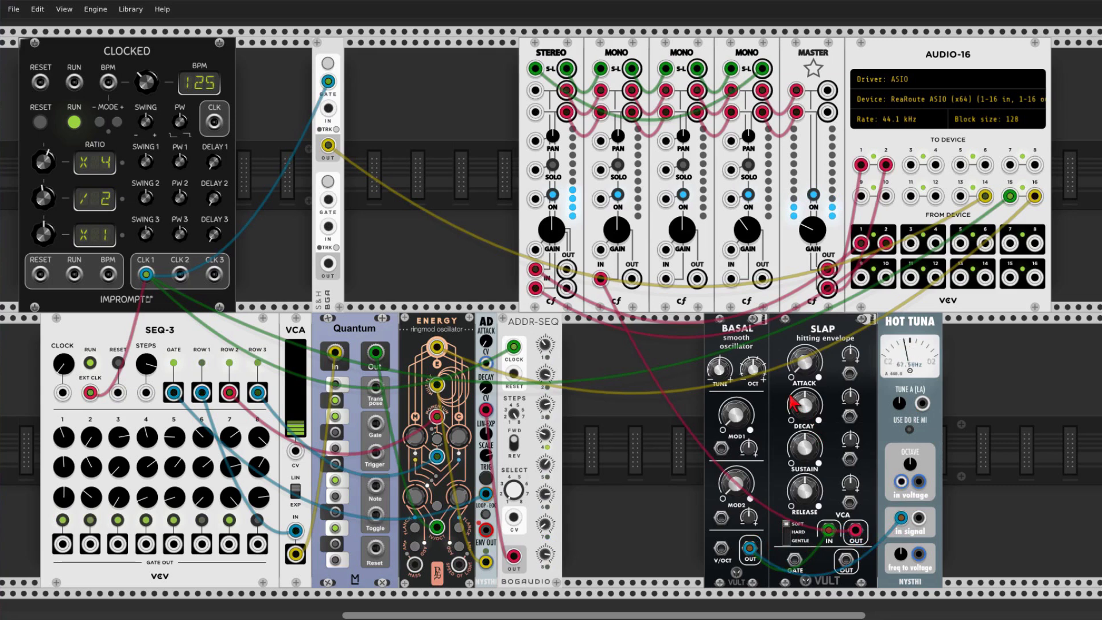
drag(715, 373, 715, 364)
right_click(904, 328)
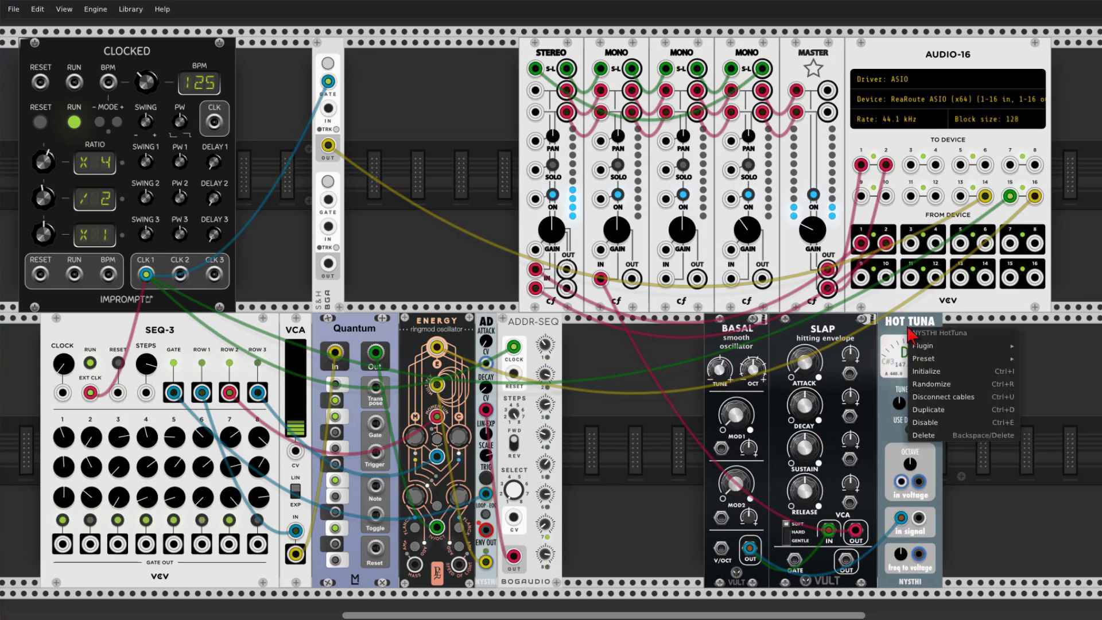
click(935, 441)
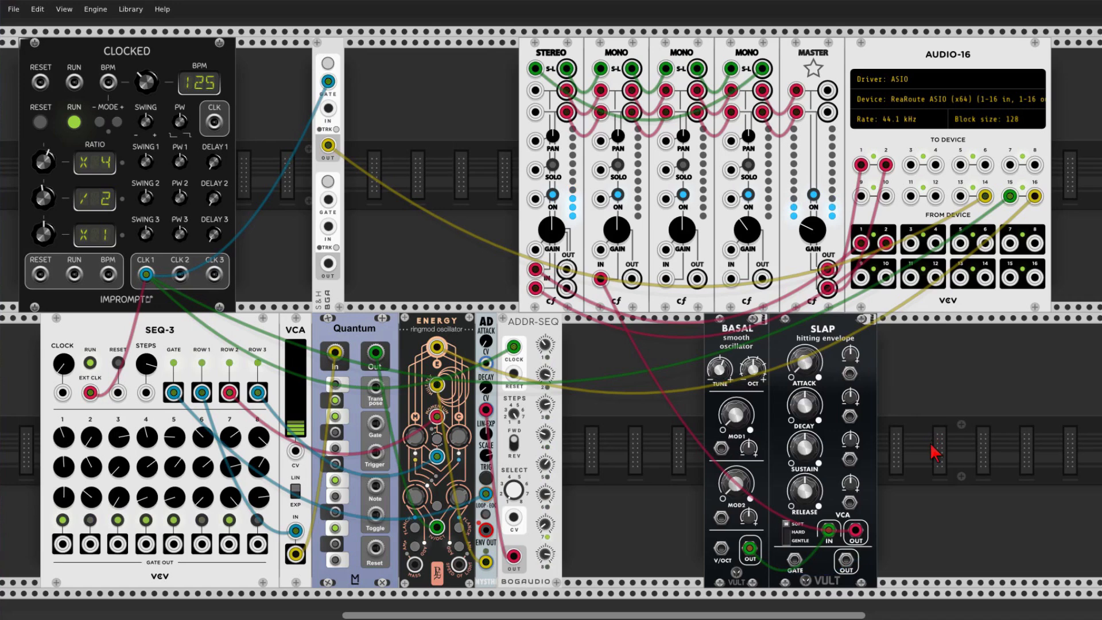
- Add an Autodafe clock divider with /2 to /32 outputs between ADDR-SEQ and Basal
right_click(664, 416)
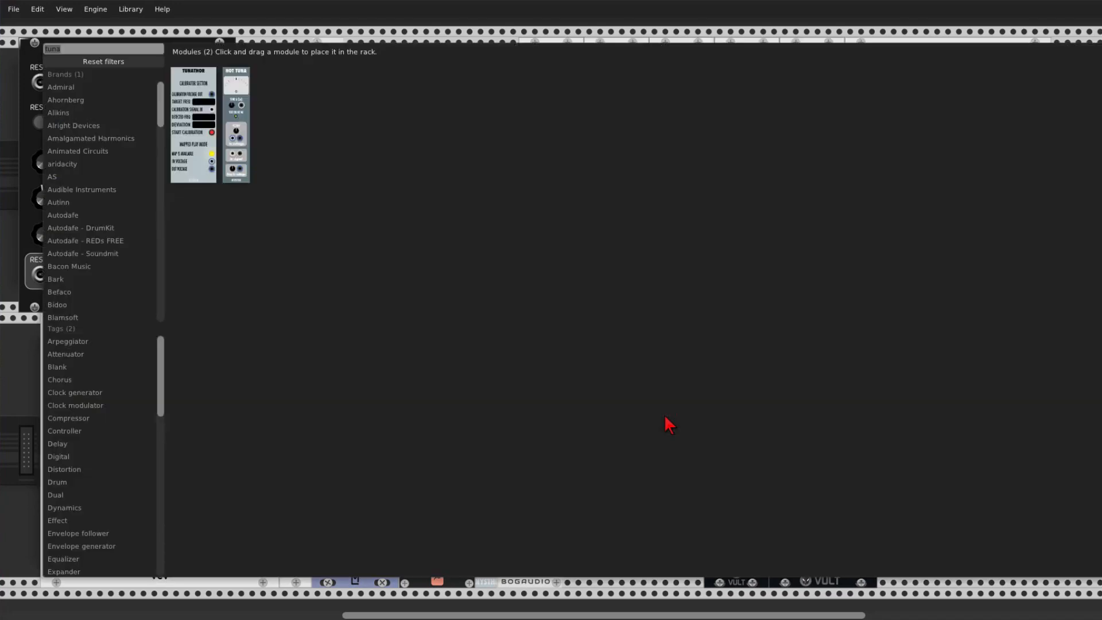
text(clock di)
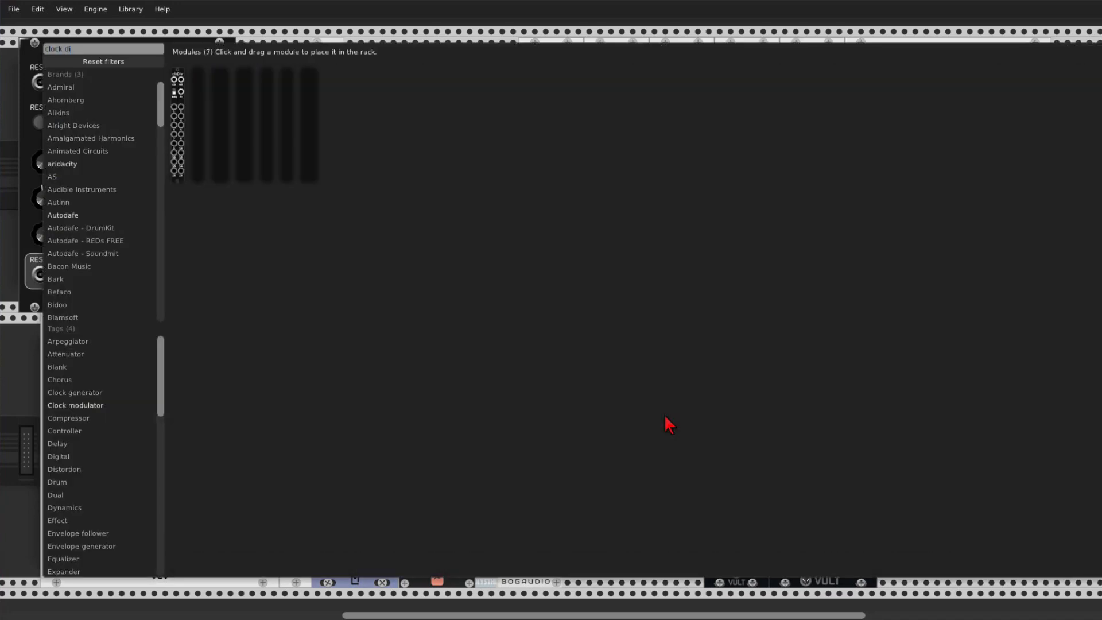
click(315, 82)
drag(613, 383, 667, 409)
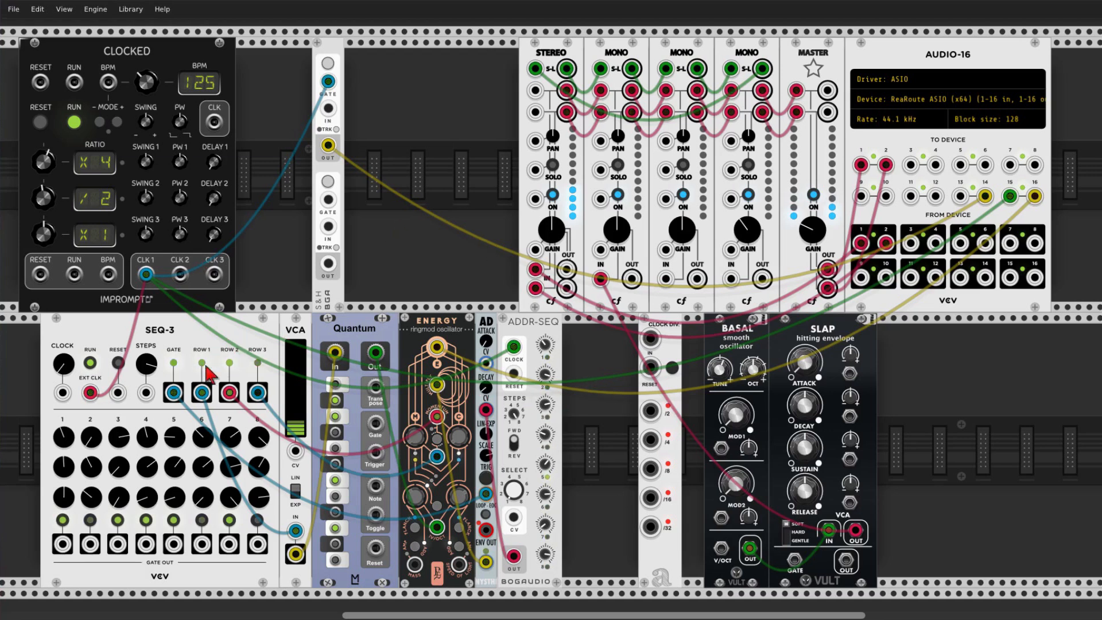
- Clock the divider from SEQ-3's gate output, trigger Slap's gate from its /2 output, and adjust Basal's octave
drag(650, 339, 173, 393)
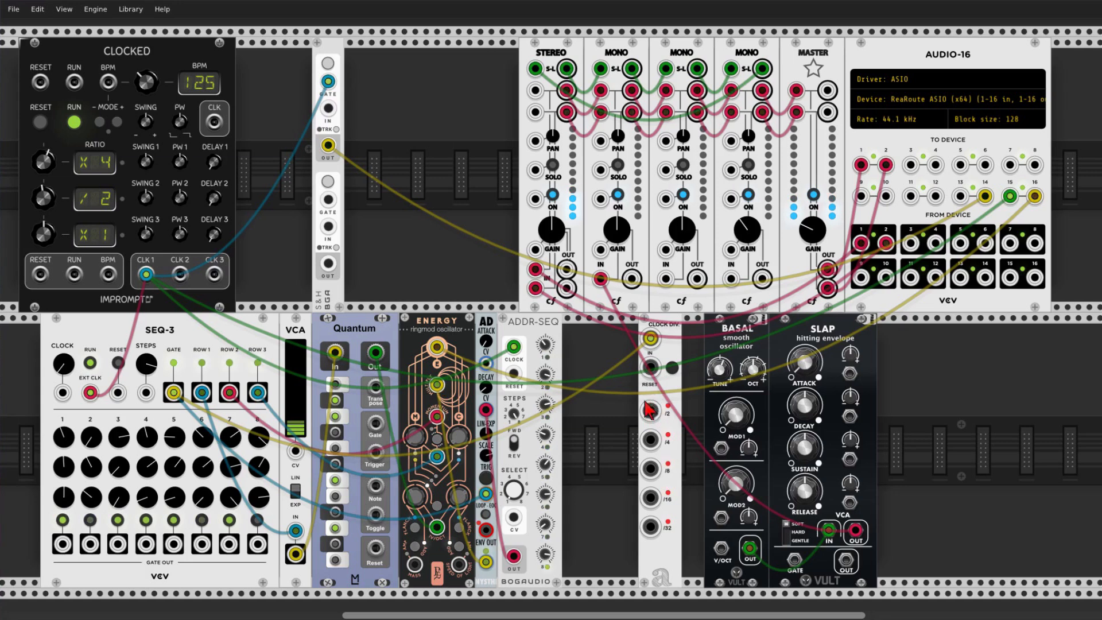
drag(649, 409, 801, 562)
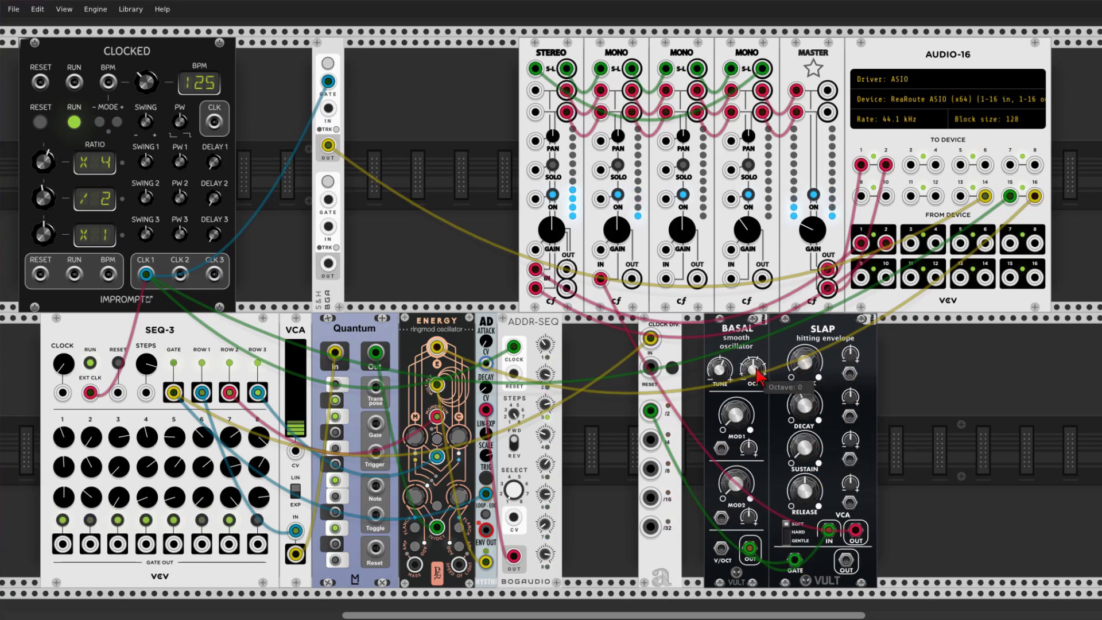
drag(753, 366, 754, 368)
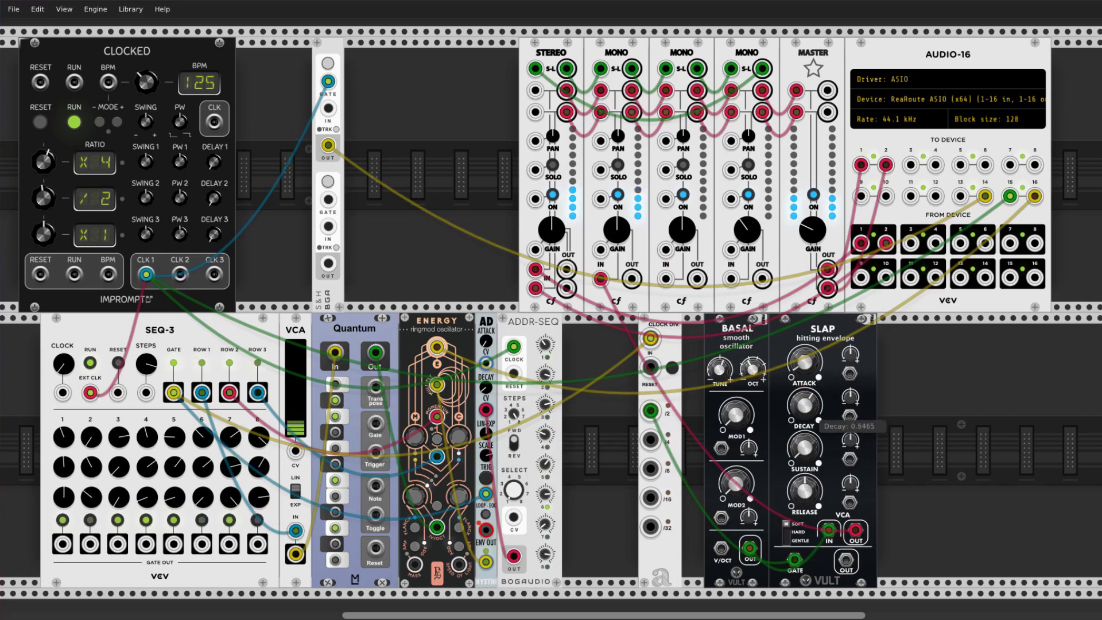
- Adjust Slap's decay and modulate it from the second sample-and-hold, with that section's gate fed by Clocked's CLK 1
drag(811, 416, 811, 422)
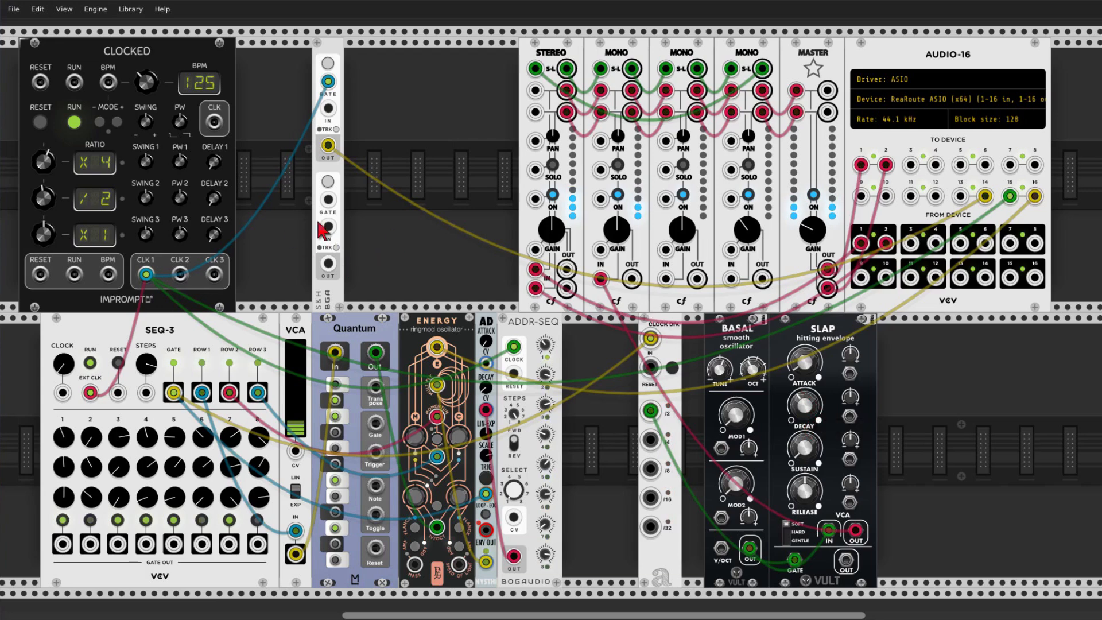
drag(327, 199, 147, 267)
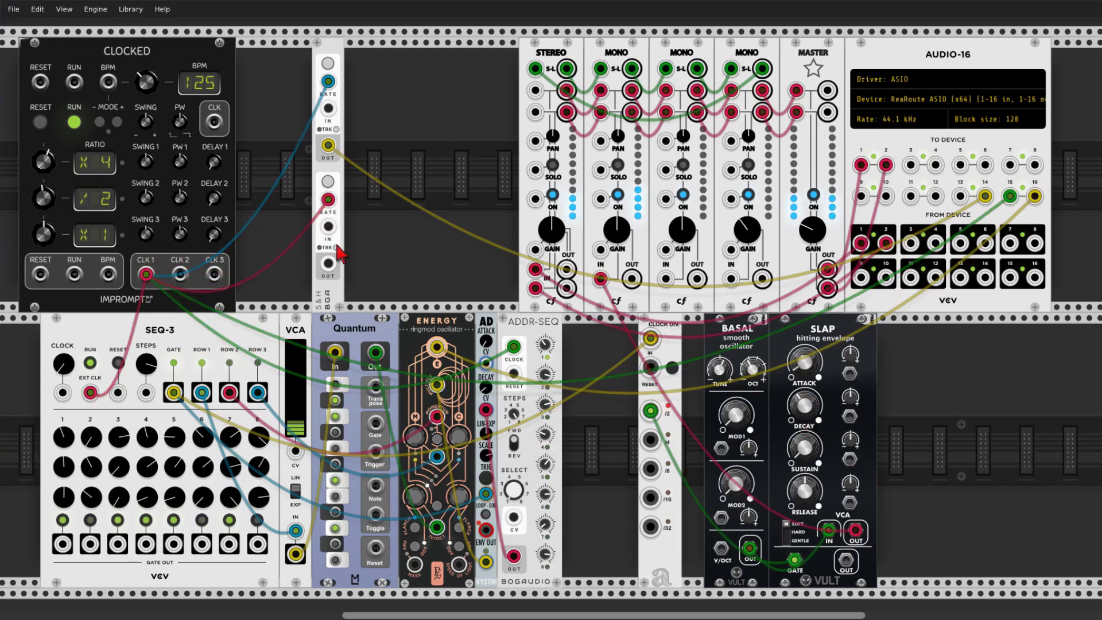
drag(327, 263, 850, 415)
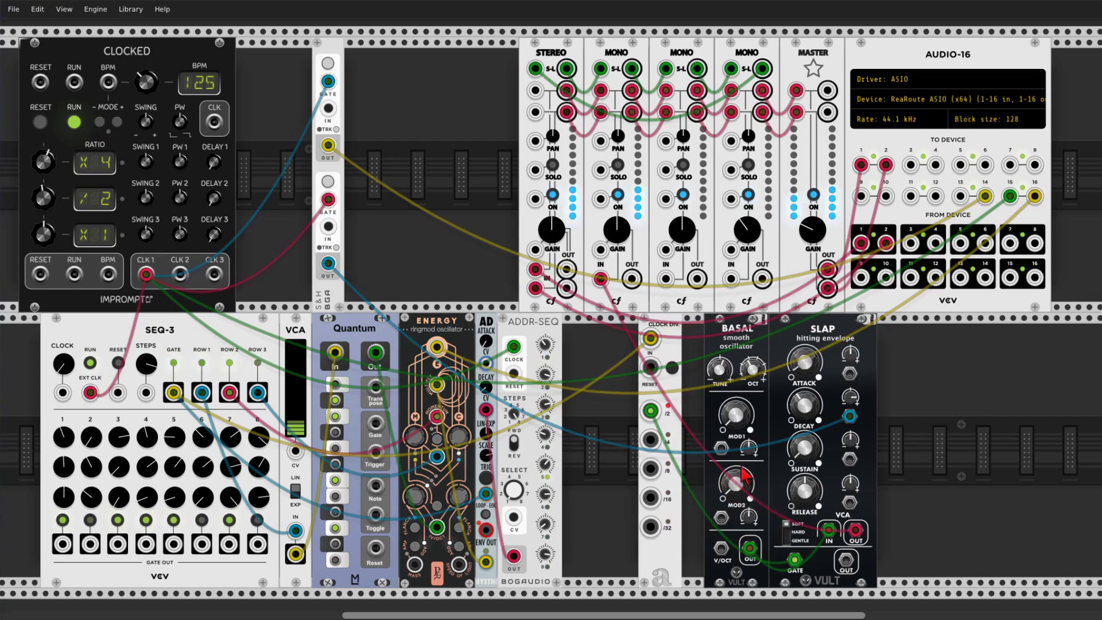
- Adjust Basal's MOD2 amount of timbre and patch the second sample-and-hold's output into the MOD2 input
mouse_move(737, 477)
mouse_down()
mouse_move(737, 350)
mouse_move(737, 485)
mouse_up()
drag(737, 350, 329, 264)
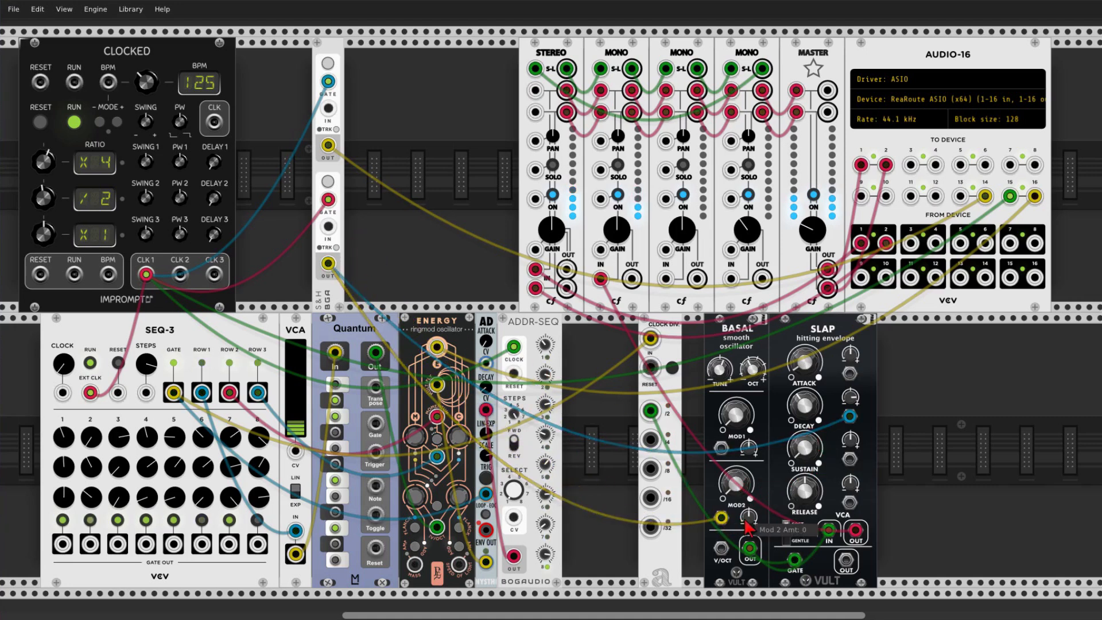